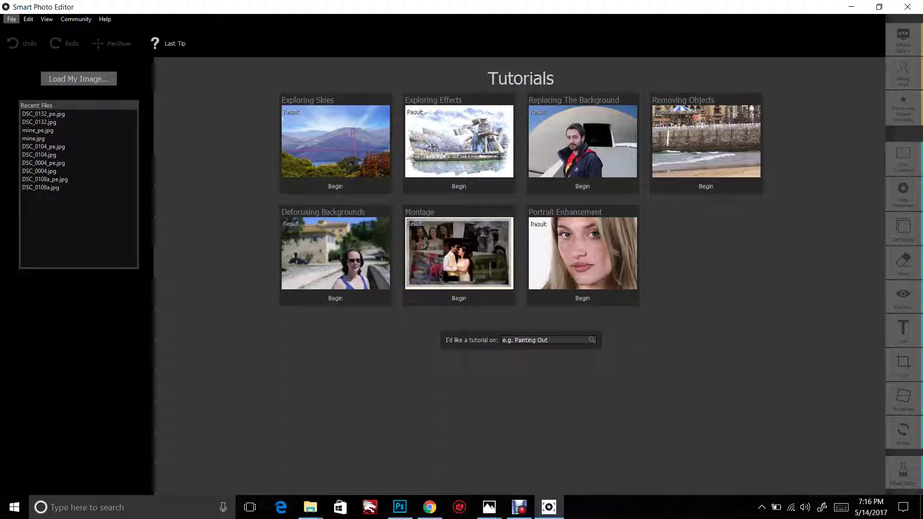
- From File > Open, browse into the railroad subfolder inside Originals Photoshoot
click(11, 18)
click(24, 44)
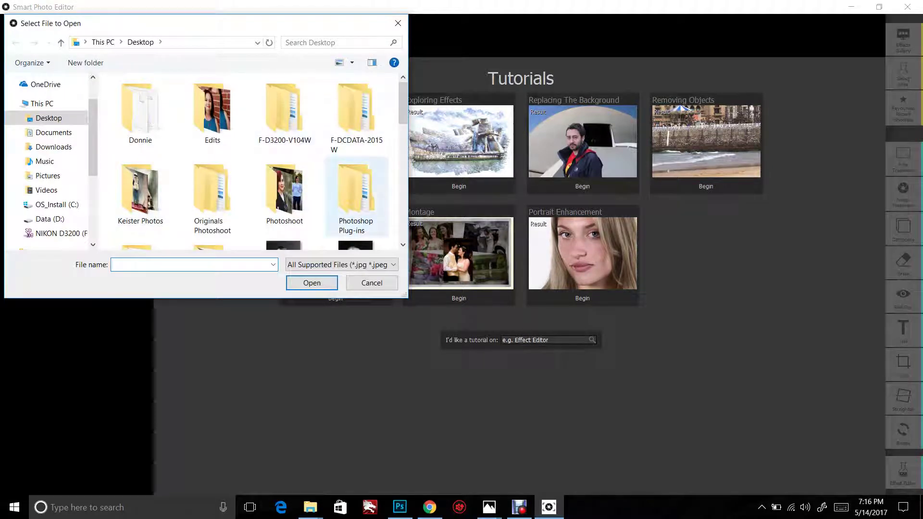
double_click(212, 197)
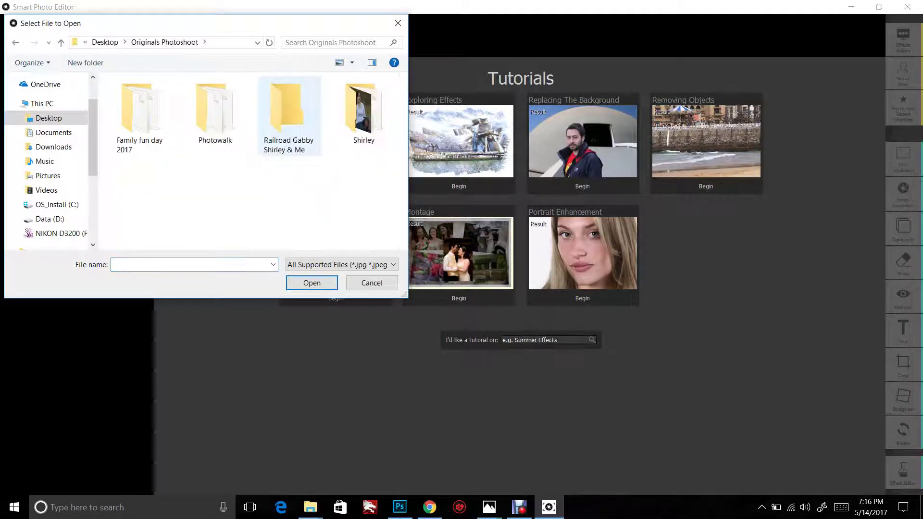
double_click(283, 110)
- Scroll through the railroad photos and select DSC_0178
scroll(283, 111, down, 10)
scroll(284, 111, down, 3)
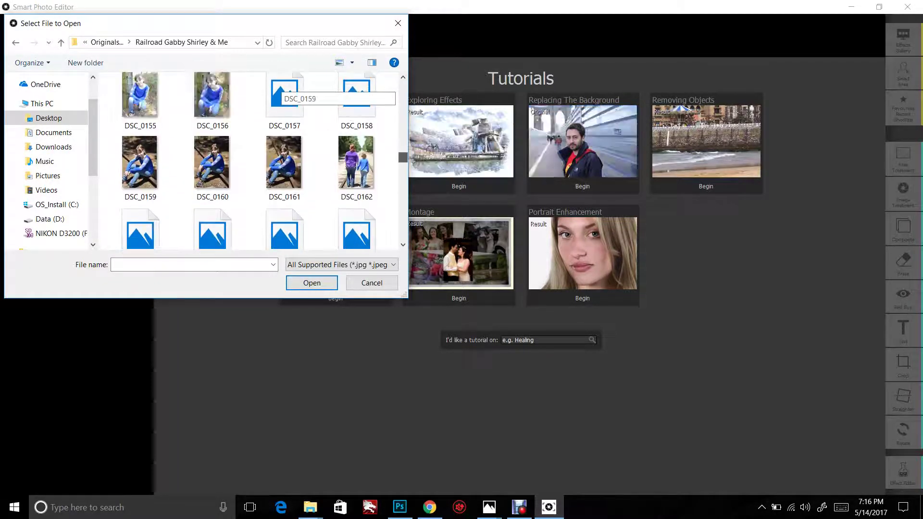
scroll(283, 111, up, 3)
scroll(283, 91, up, 3)
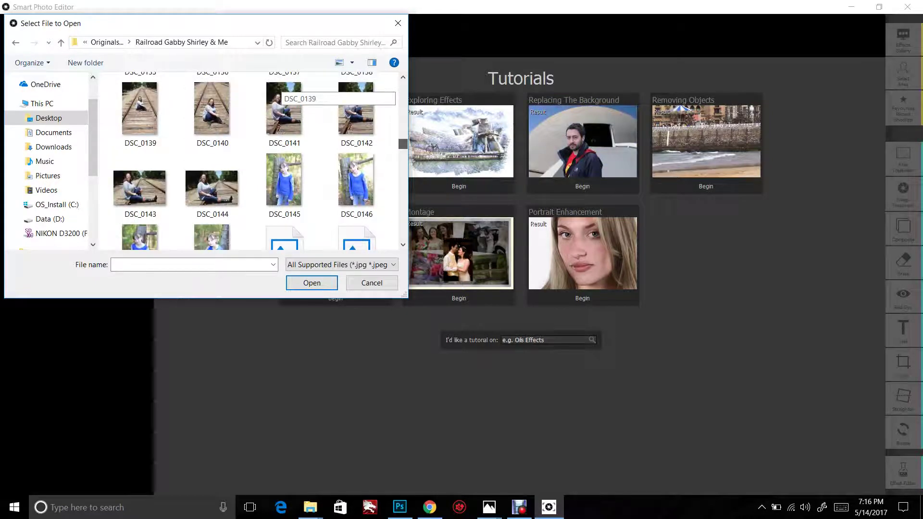
scroll(284, 91, up, 3)
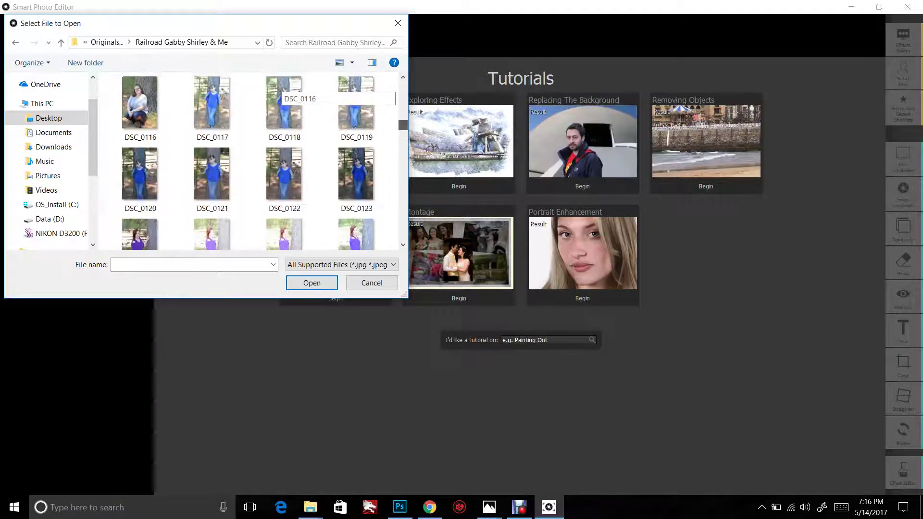
scroll(283, 92, down, 15)
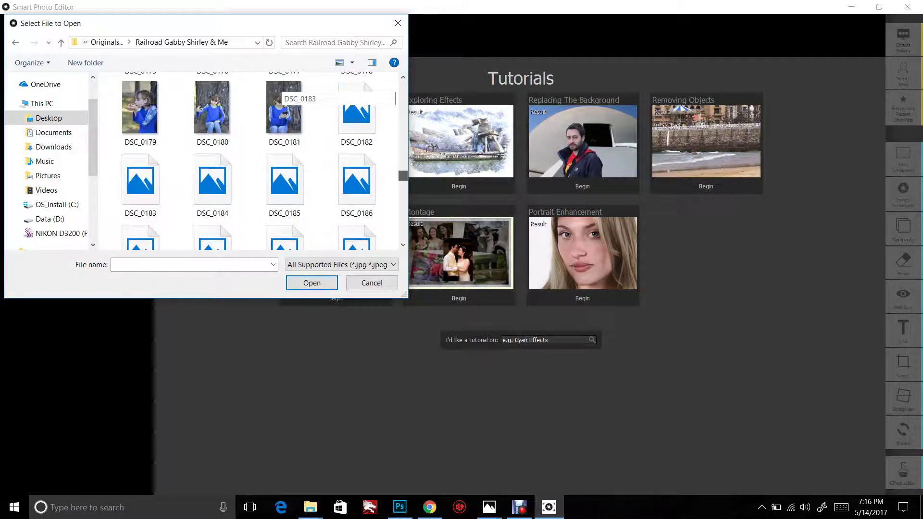
scroll(284, 92, up, 1)
scroll(283, 92, up, 2)
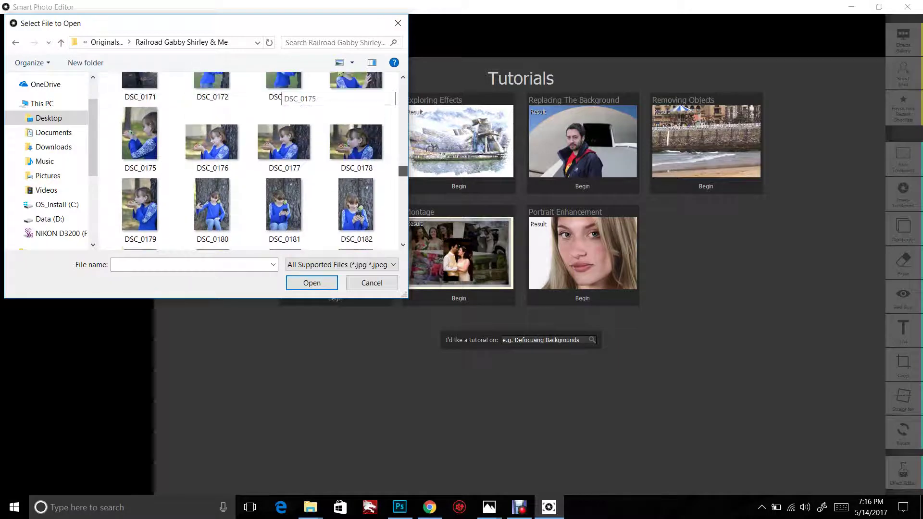
scroll(356, 192, down, 1)
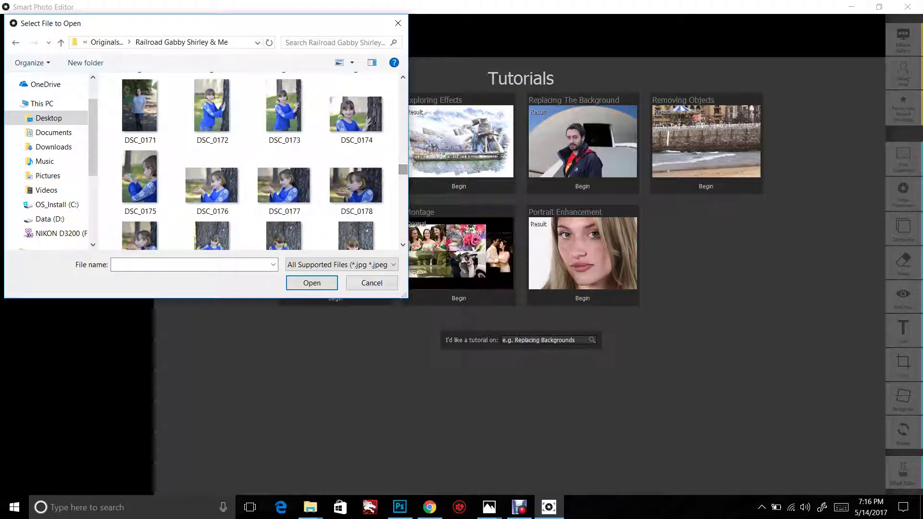
click(356, 185)
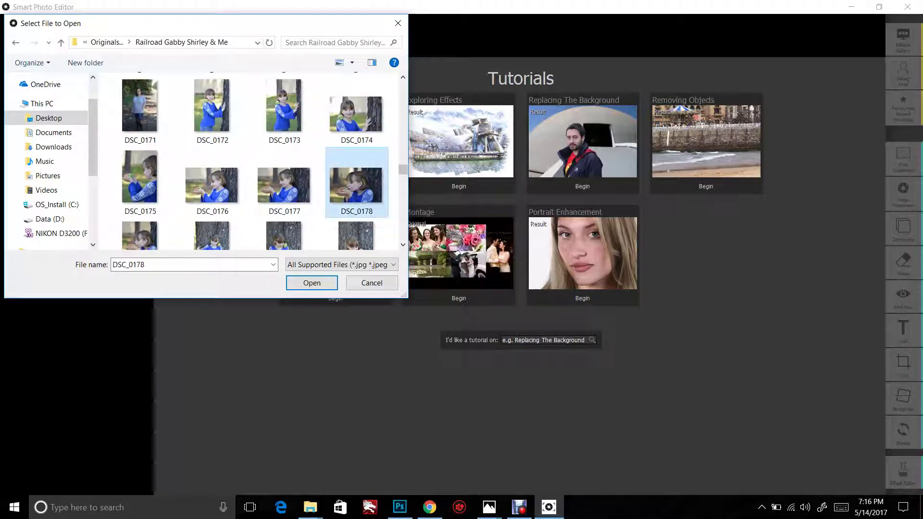
- Open DSC_0178 so the Effects Gallery previews Auto brighten, Dehaze and other effects on it
key(Return)
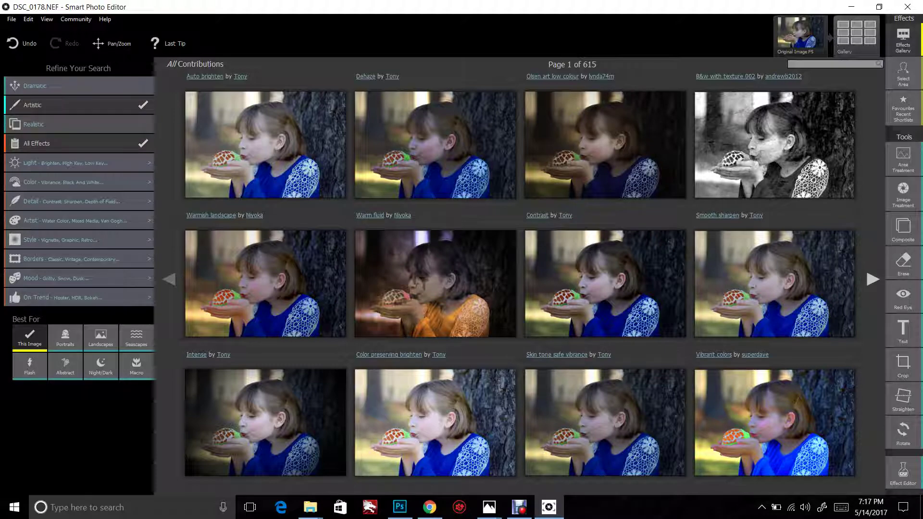
- Filter the effects gallery to Dramatic effects under Detail > Soften
click(34, 124)
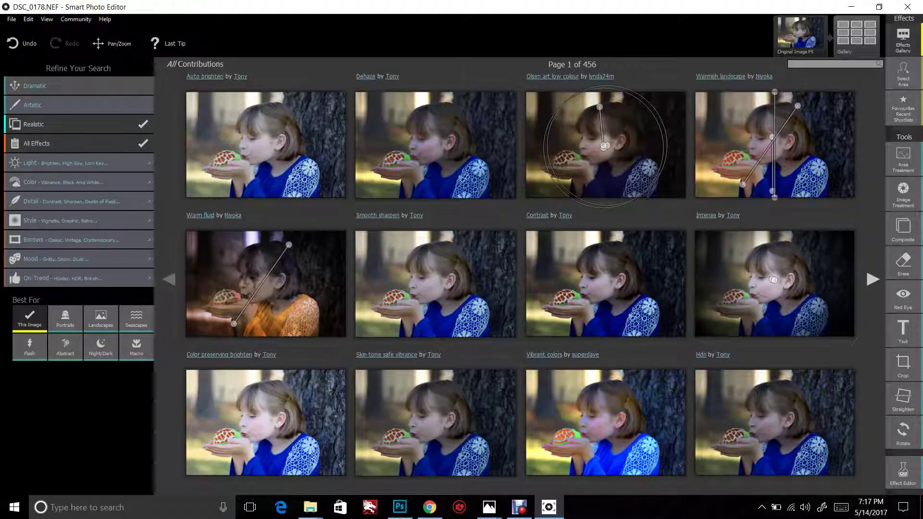
click(34, 86)
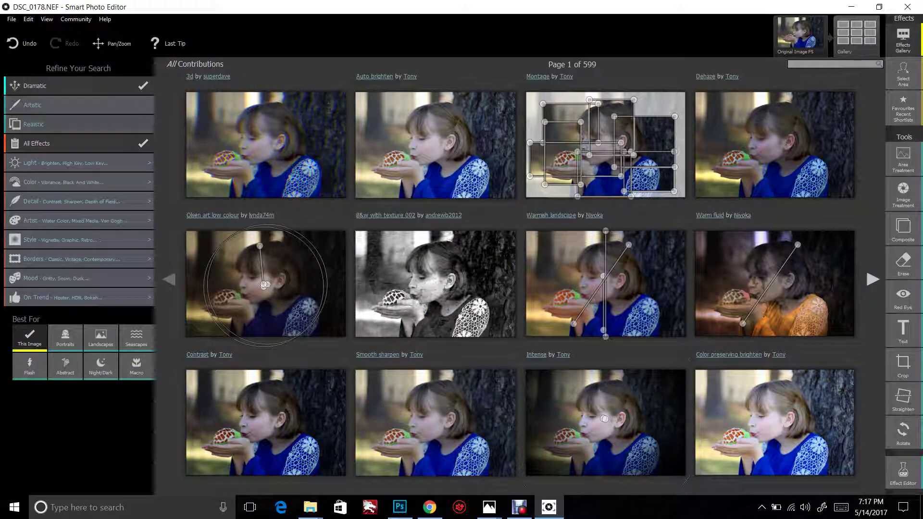
mouse_move(96, 201)
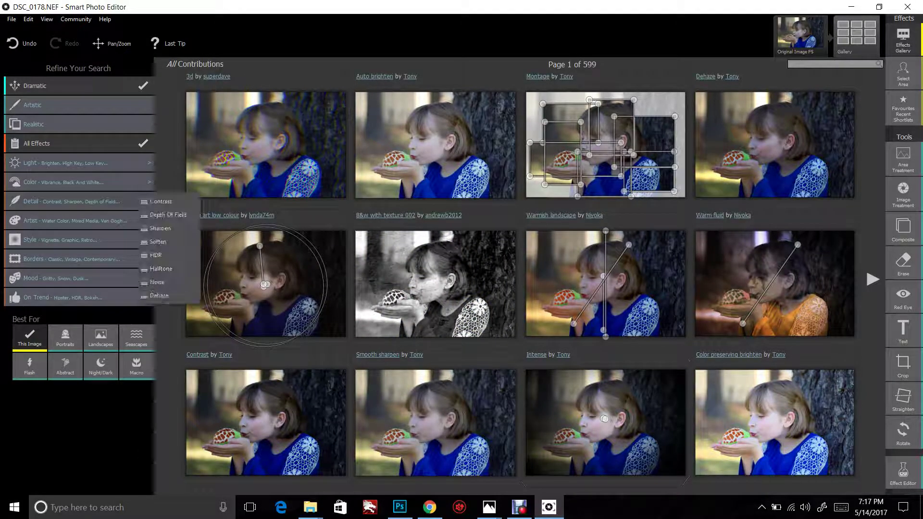
click(96, 201)
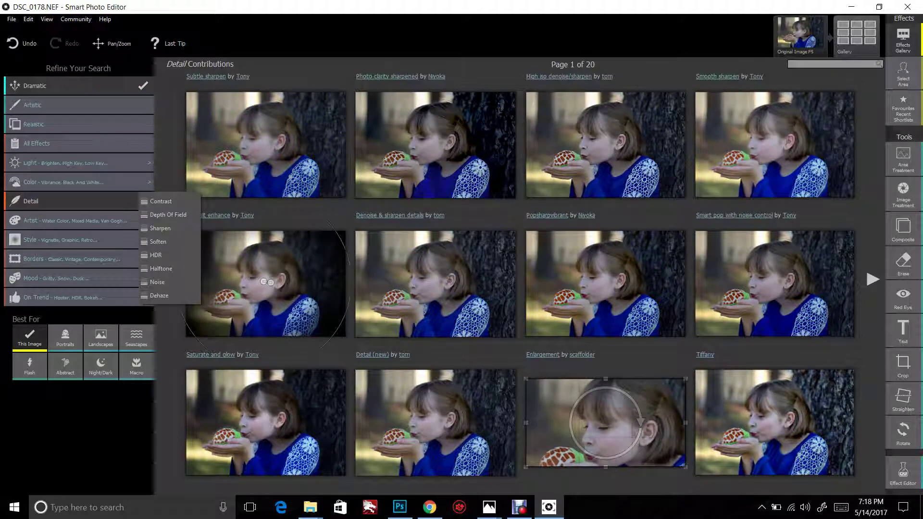
click(159, 242)
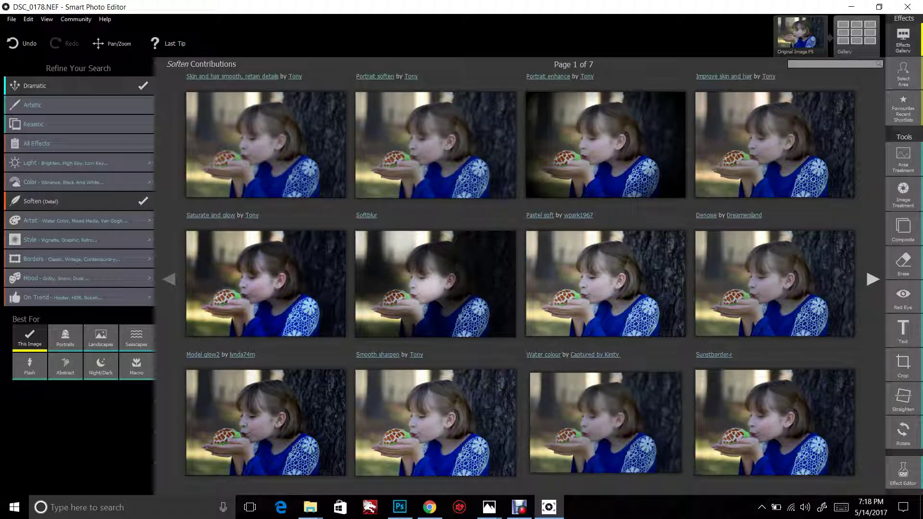
- Set the Best For filter to Macro shots
click(29, 365)
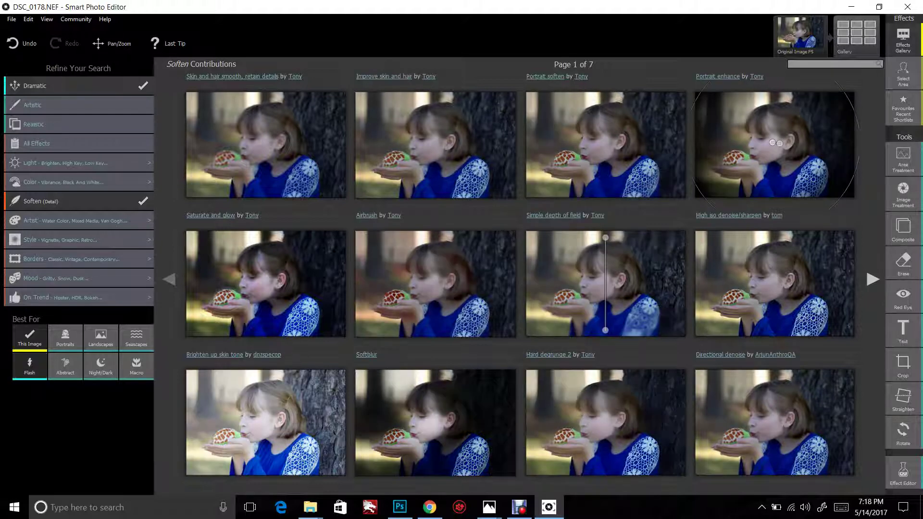
click(65, 366)
click(100, 366)
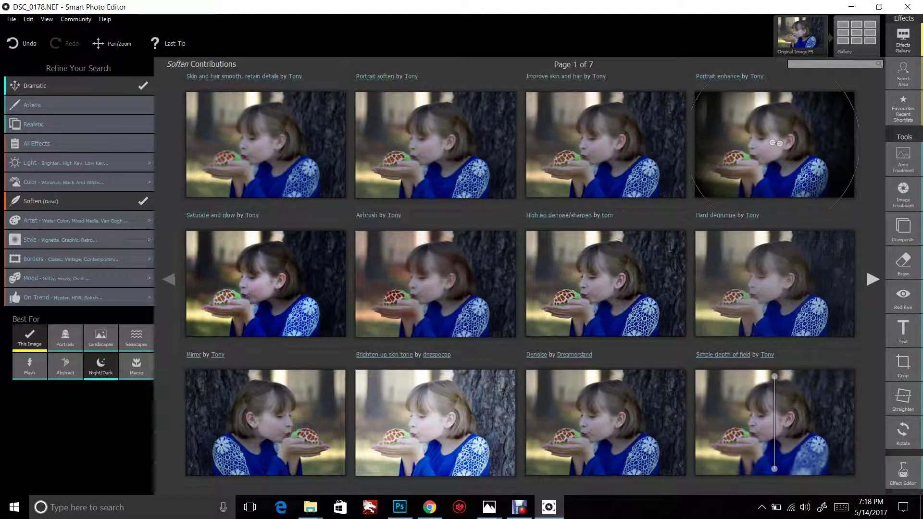
click(137, 365)
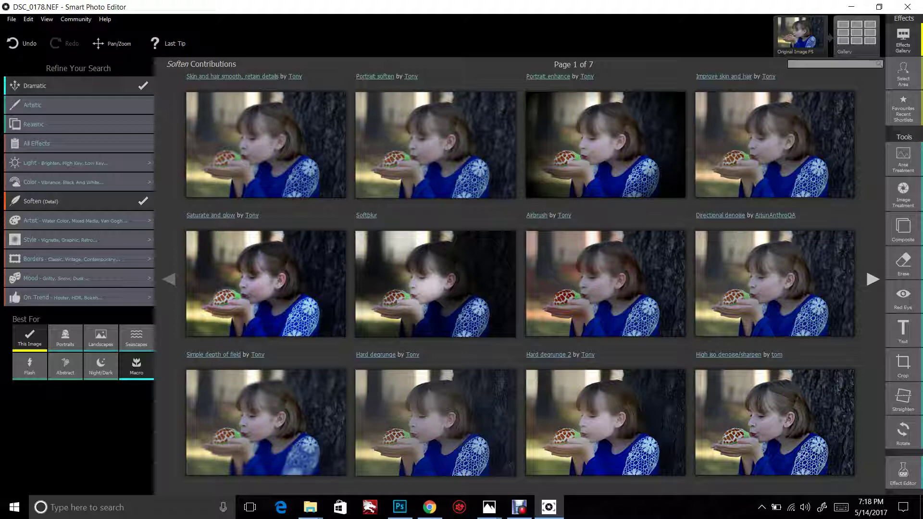
- Page through all seven pages of filtered effects, then return to page 1
click(872, 279)
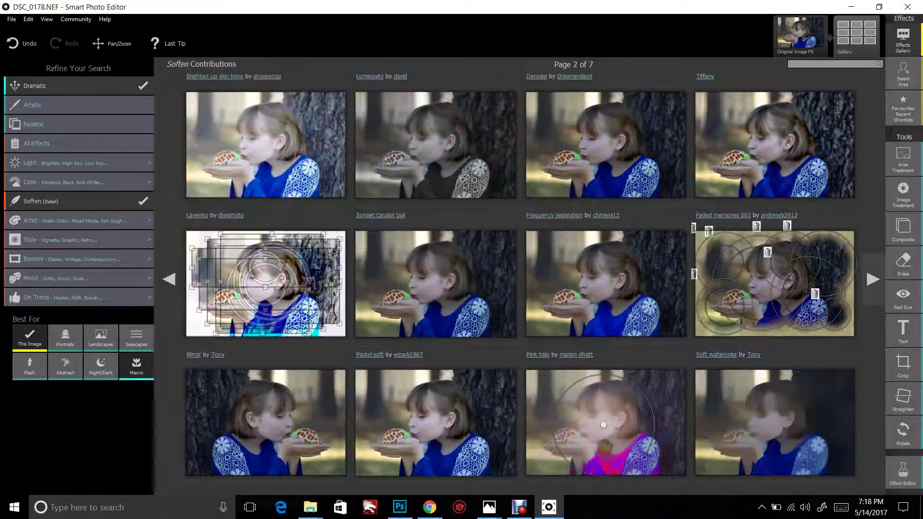
click(872, 279)
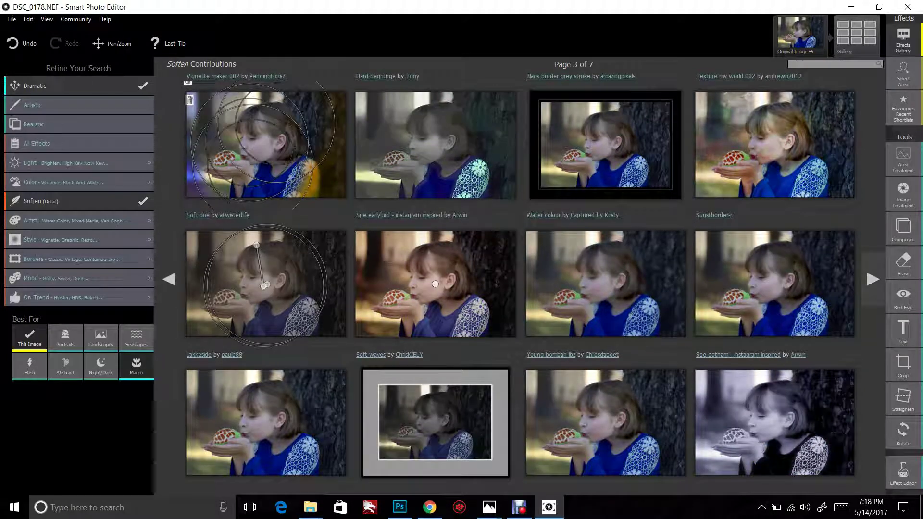
click(872, 279)
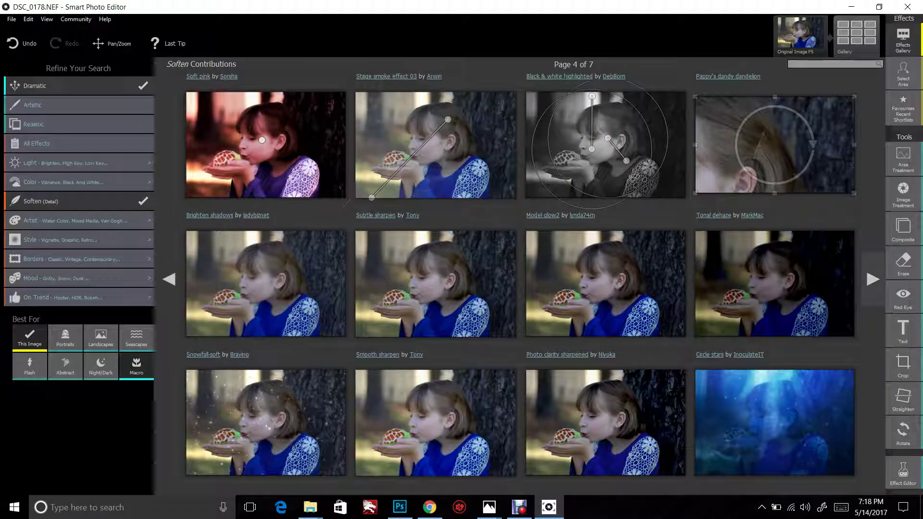
click(872, 279)
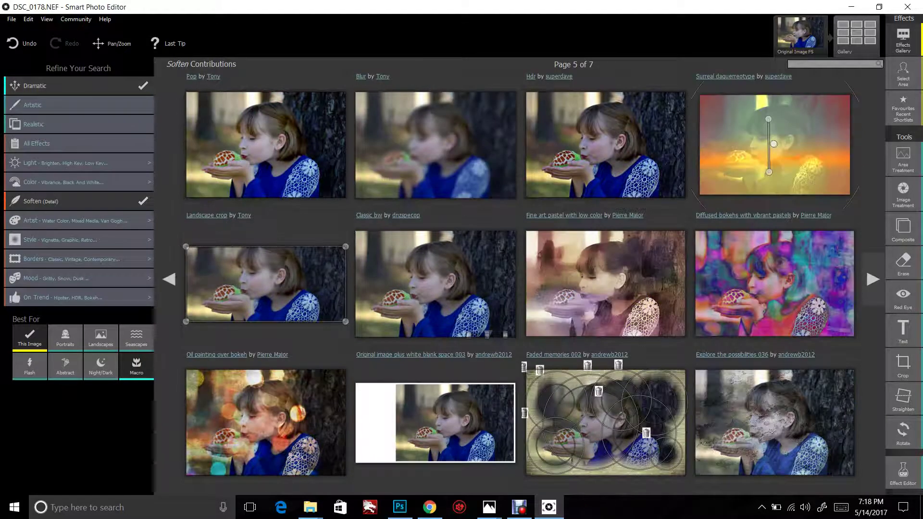
click(873, 279)
click(872, 279)
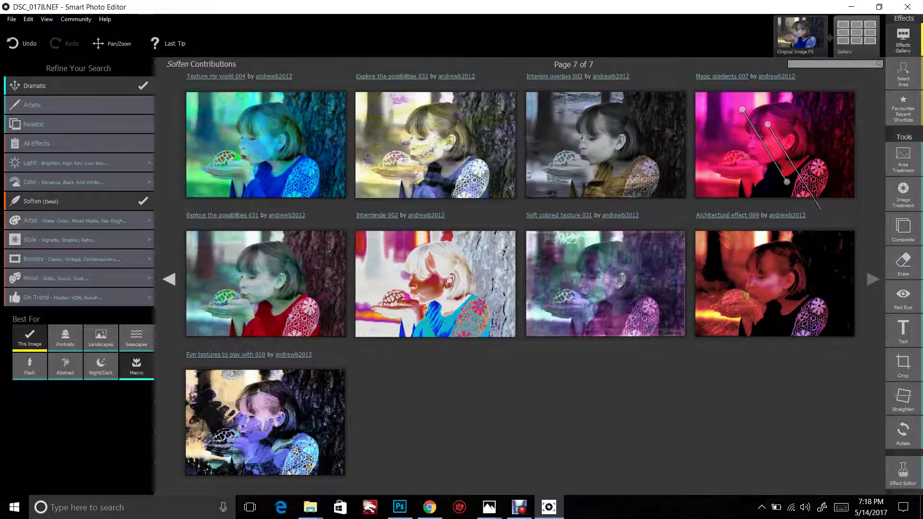
mouse_move(96, 182)
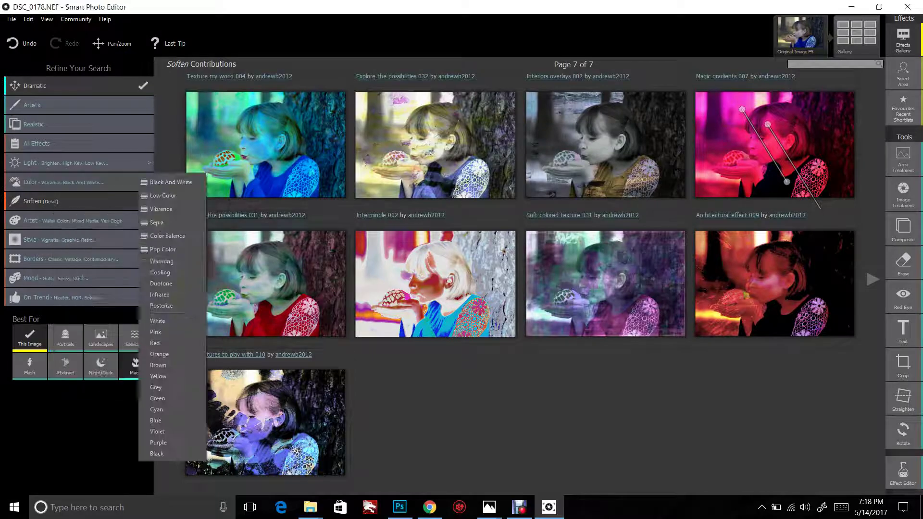
click(169, 279)
click(169, 278)
click(169, 279)
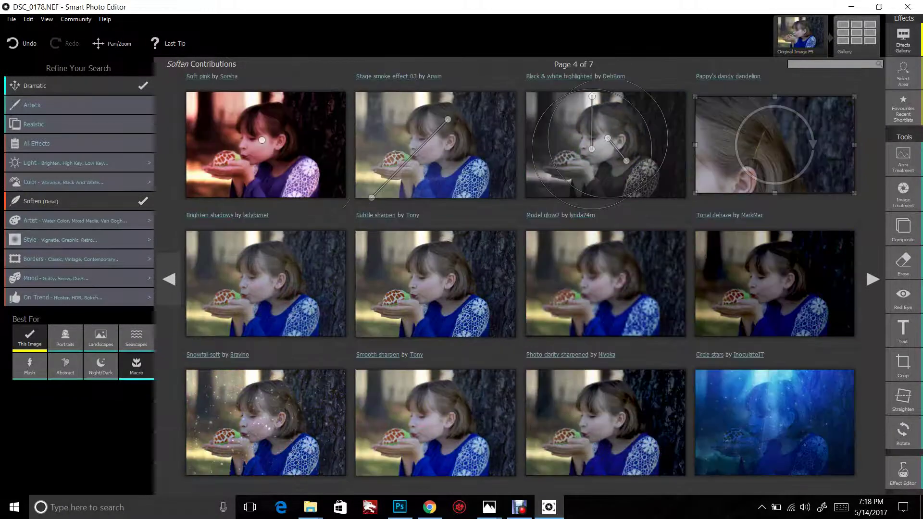
click(168, 278)
click(169, 278)
click(168, 279)
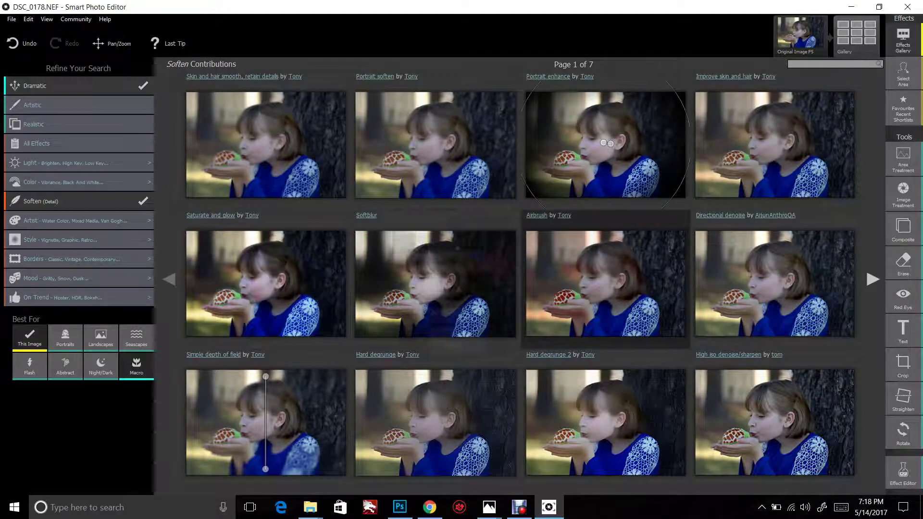
- Try Airbrush on the photo, lower its Master Fade and set Threshold to 0.088
click(605, 284)
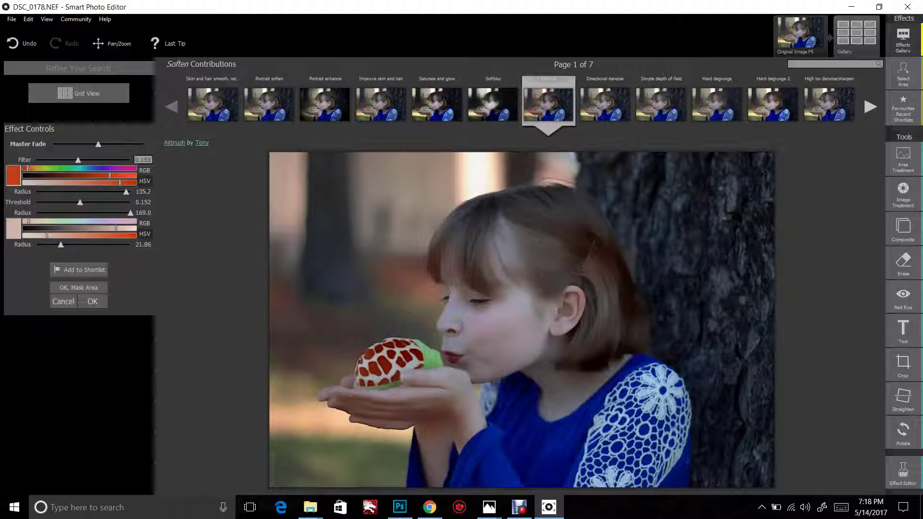
drag(98, 144, 80, 160)
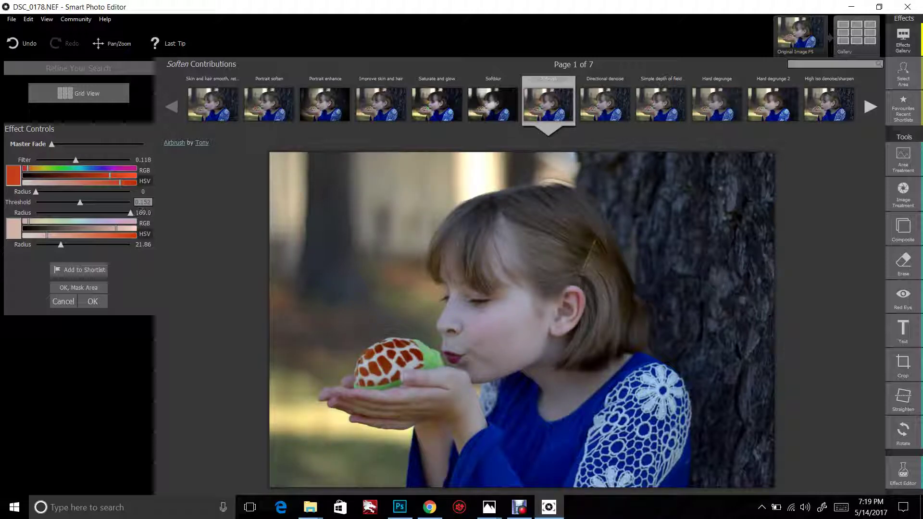
scroll(143, 202, down, 3)
scroll(142, 202, up, 4)
scroll(143, 202, down, 2)
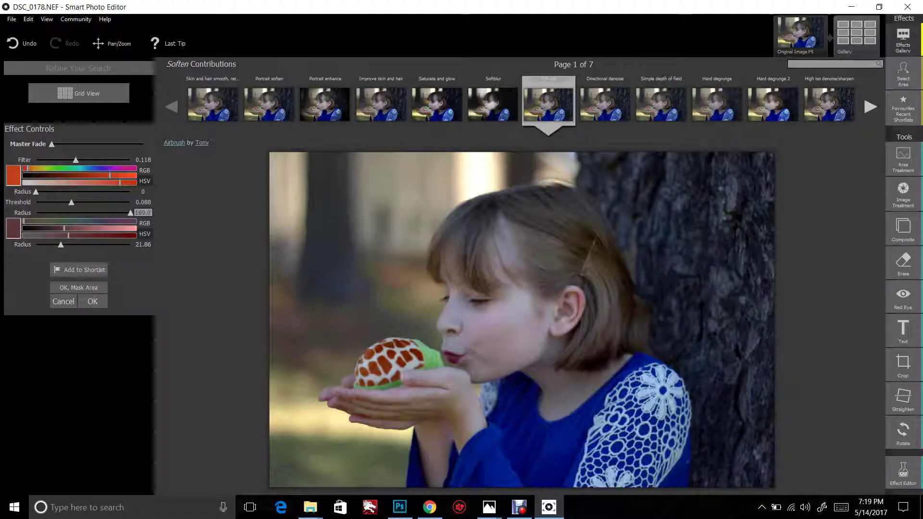
click(142, 202)
- Apply the Airbrush effect and page the effects gallery forward to page 6
key(Return)
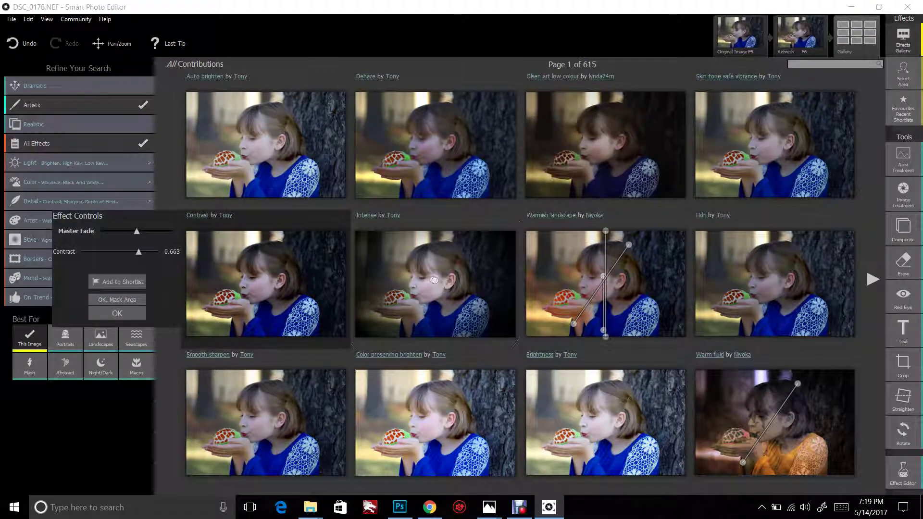
mouse_move(606, 423)
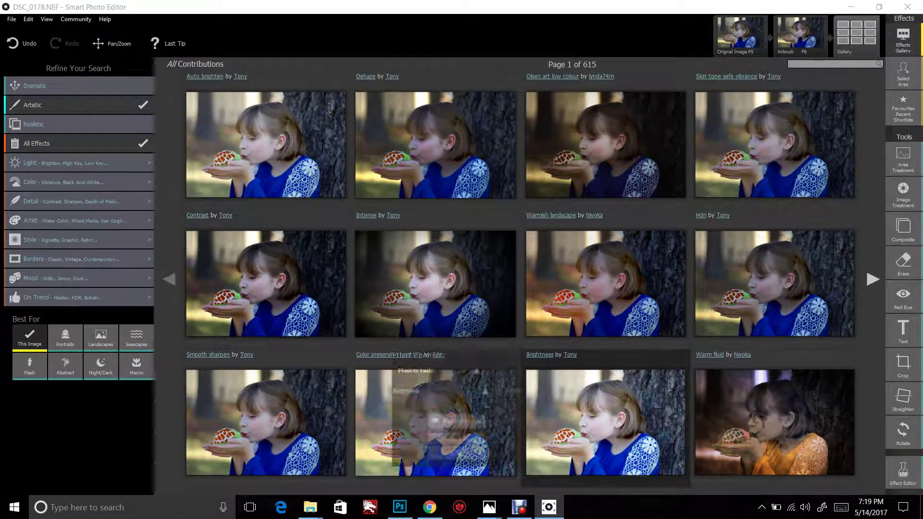
click(872, 279)
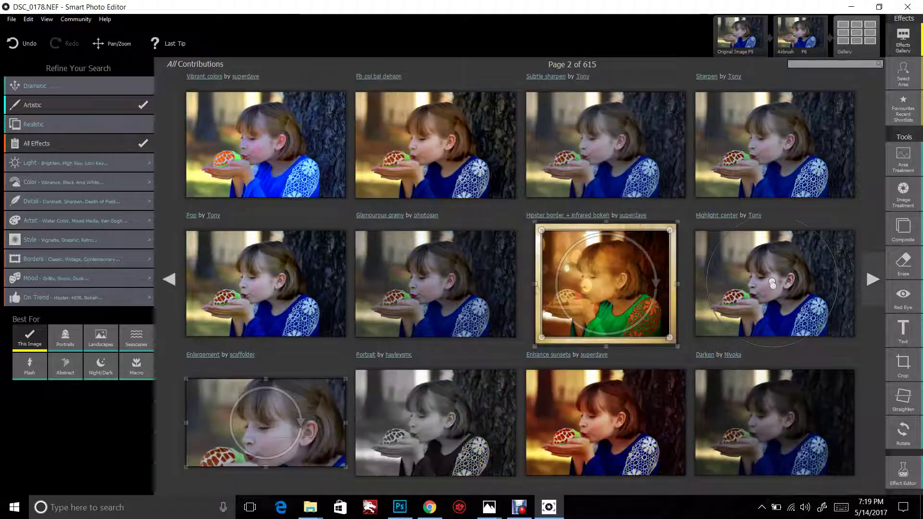
click(872, 279)
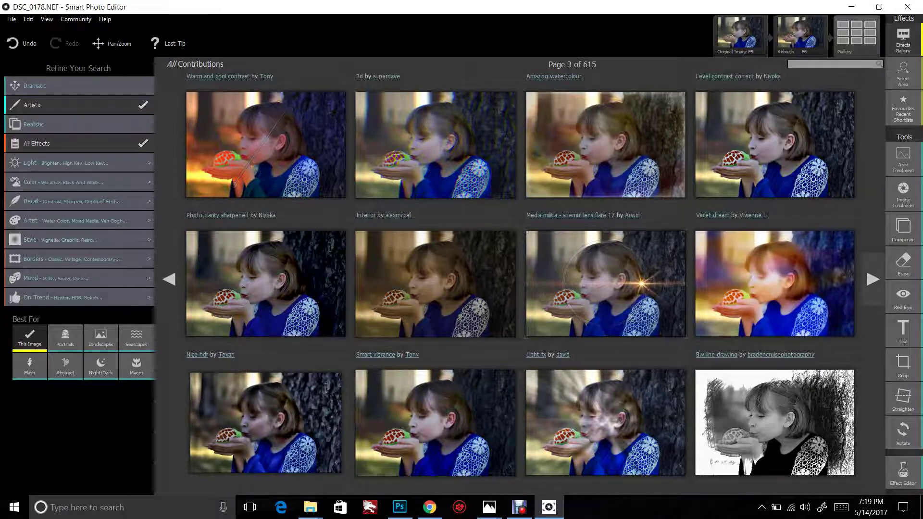
click(873, 279)
click(872, 279)
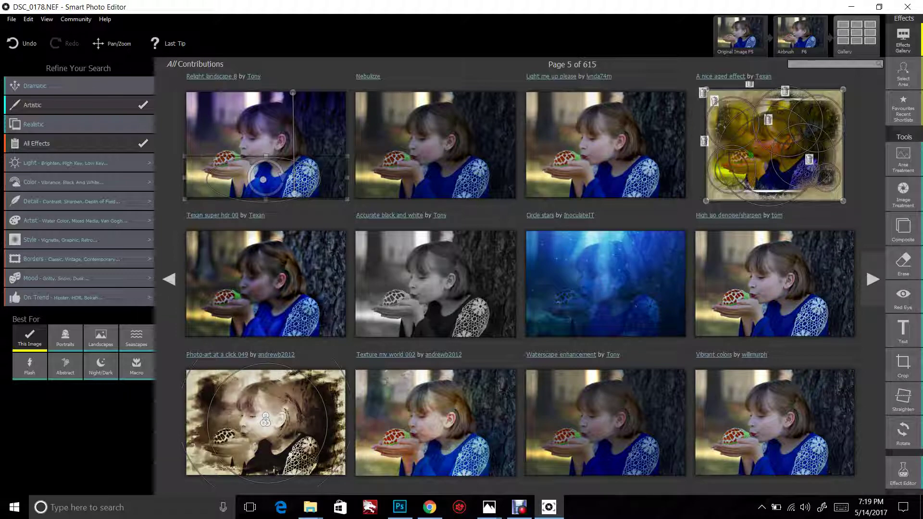
click(872, 279)
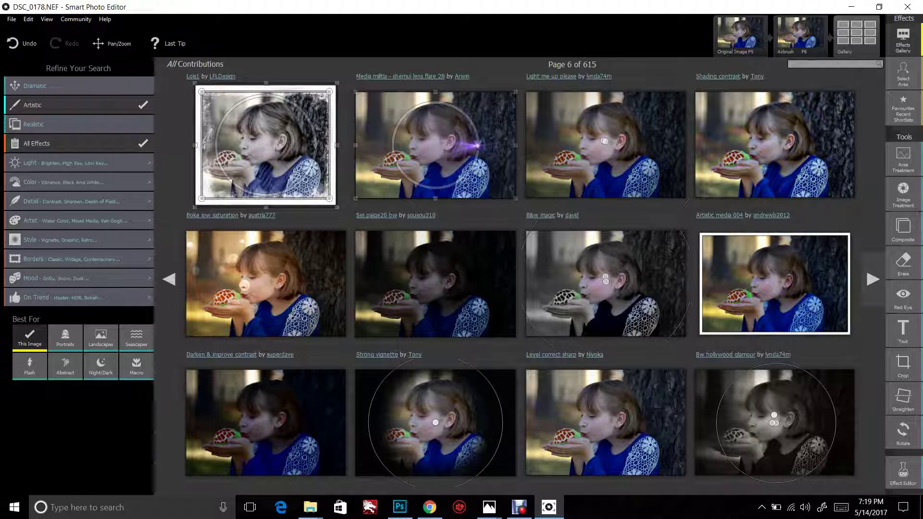
- Page forward to gallery page 21 and open its Contrast effect
key(Right)
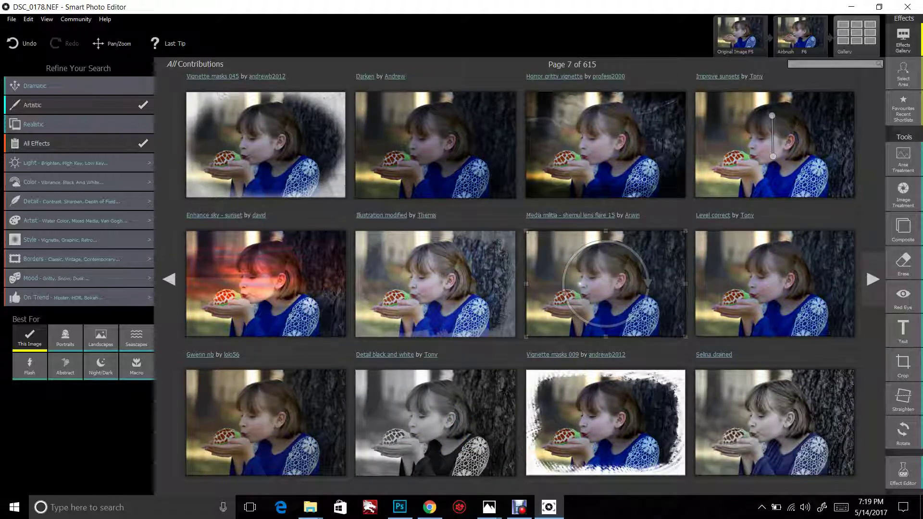
key(Right)
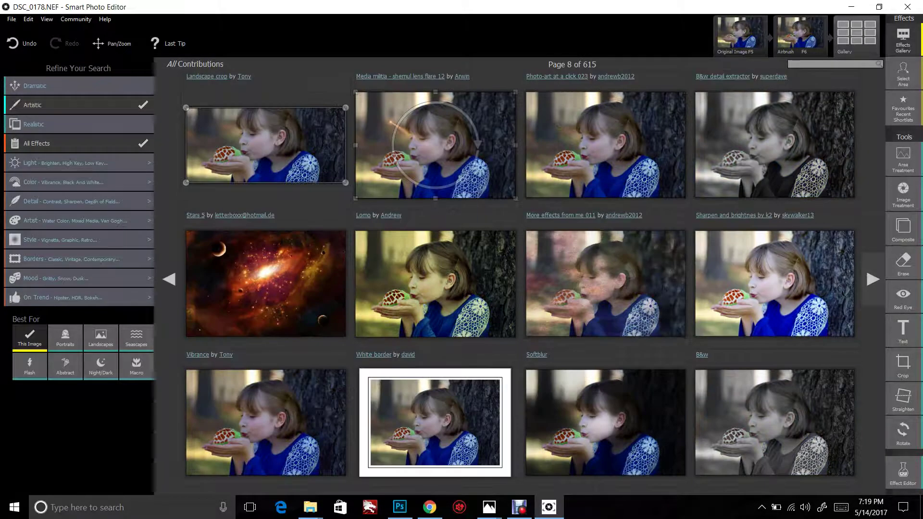
key(Right)
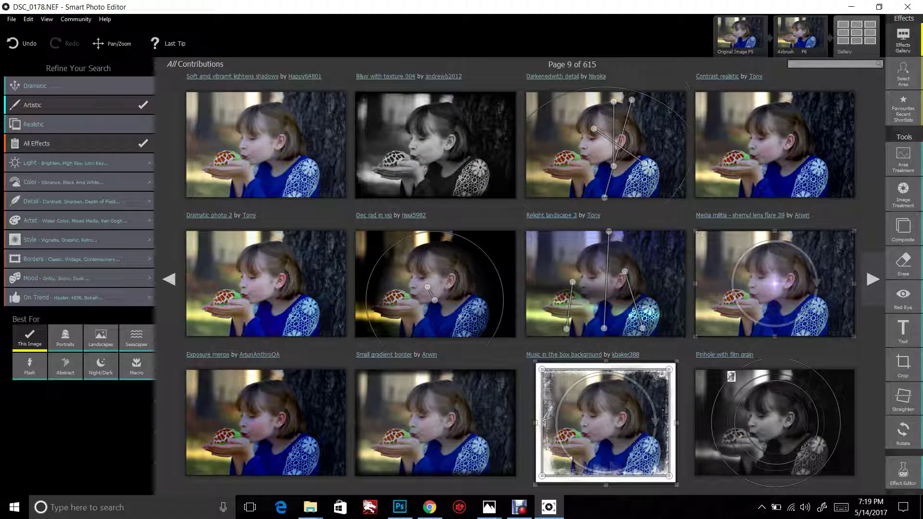
key(Right)
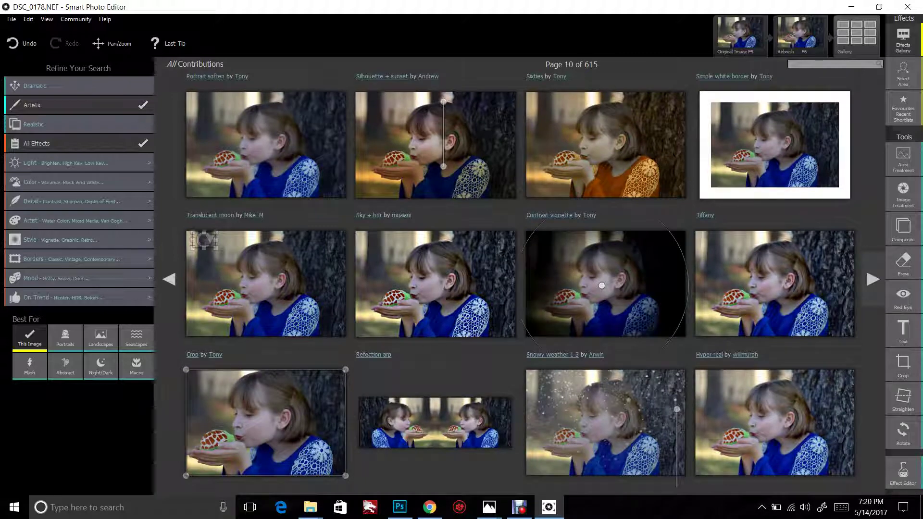
key(Right)
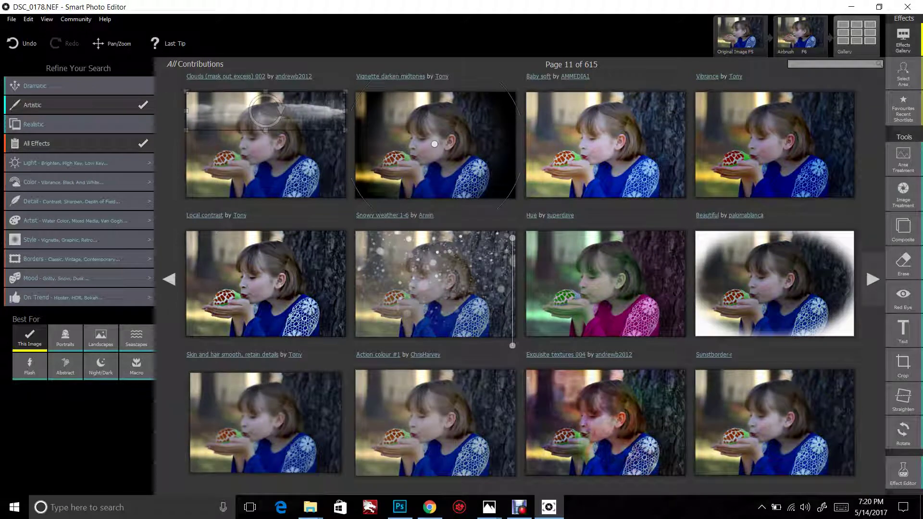
key(Right)
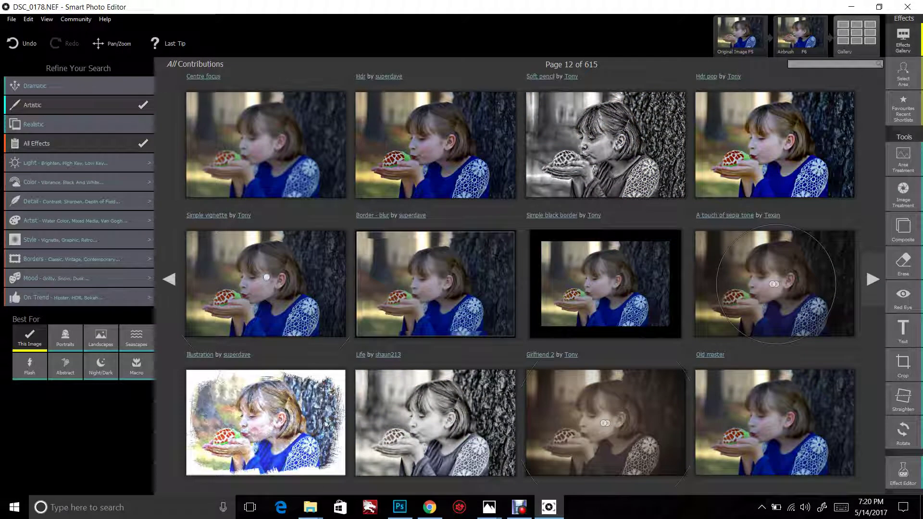
key(Right)
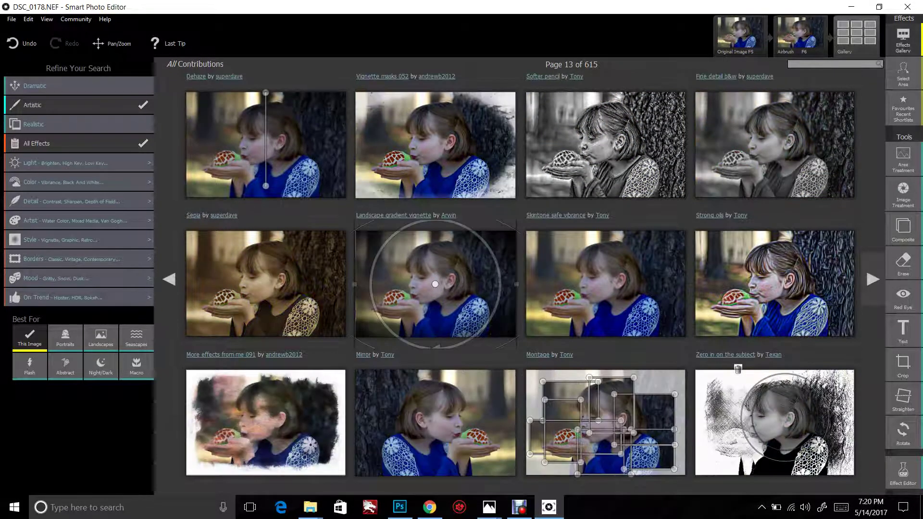
key(Right)
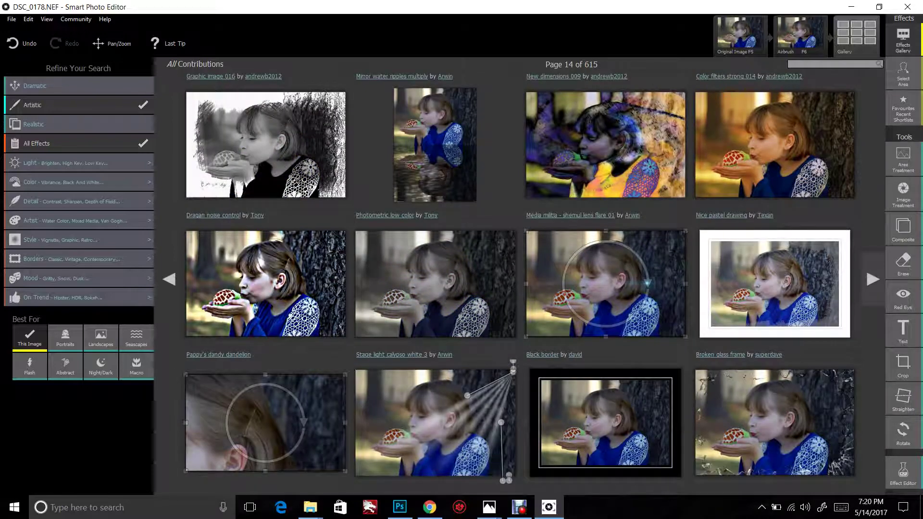
key(Right)
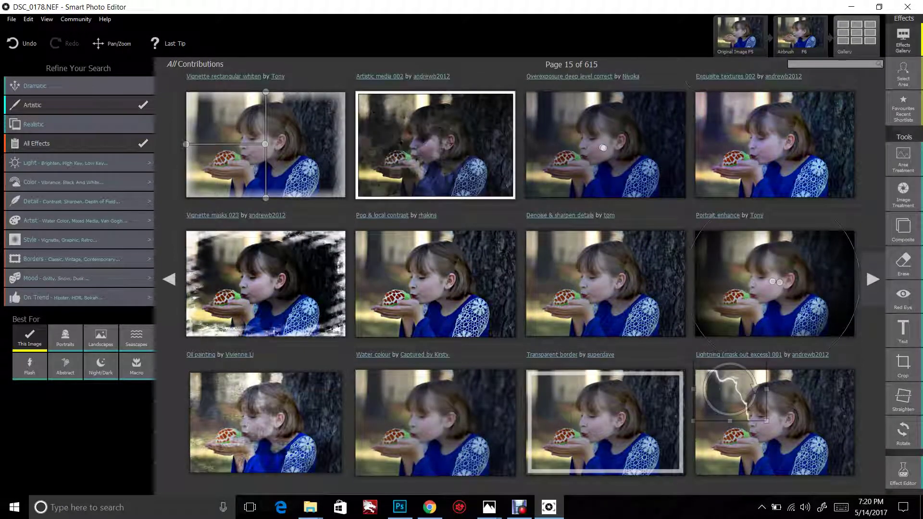
key(Right)
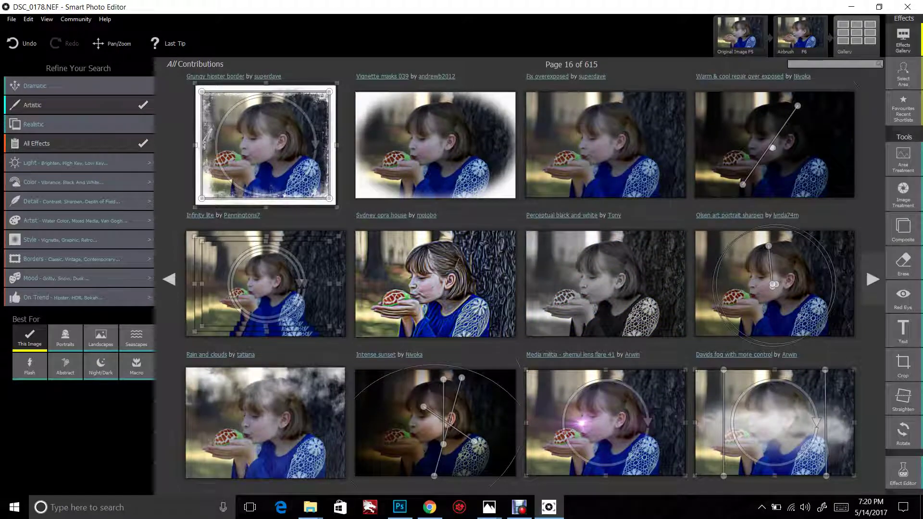
key(Right)
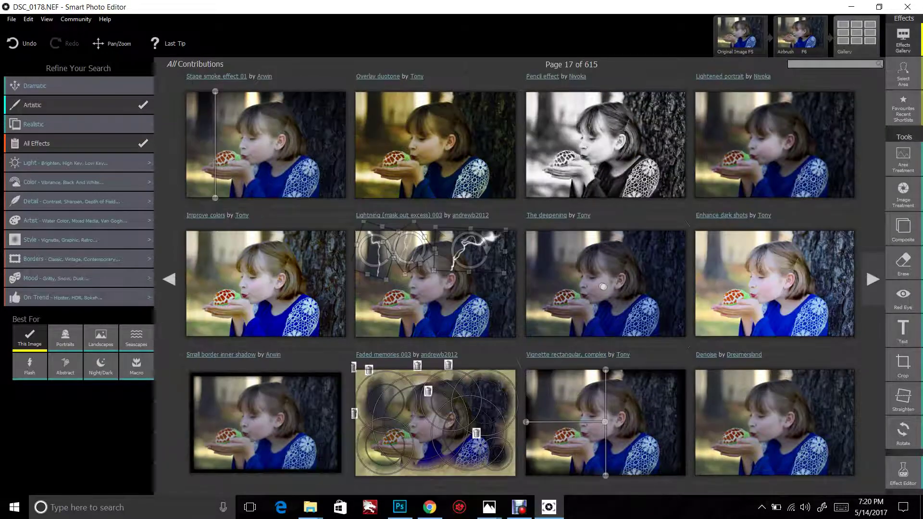
key(Right)
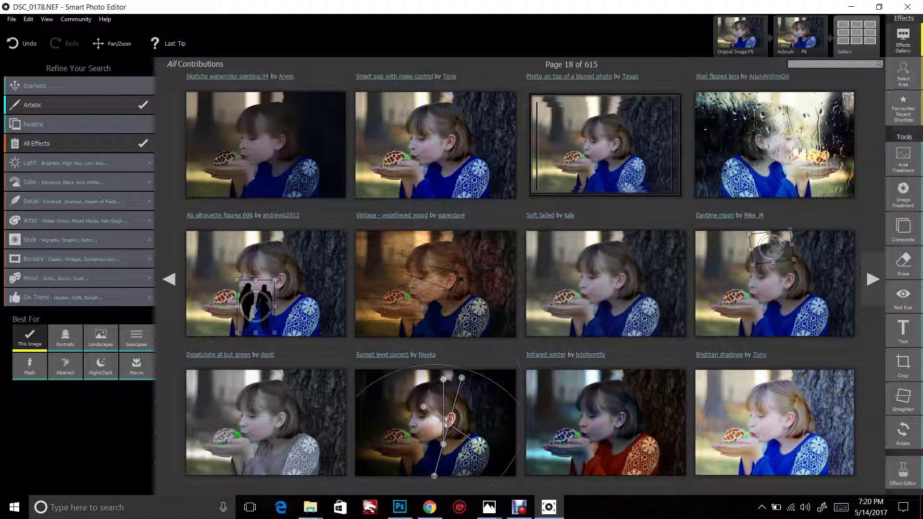
key(Right)
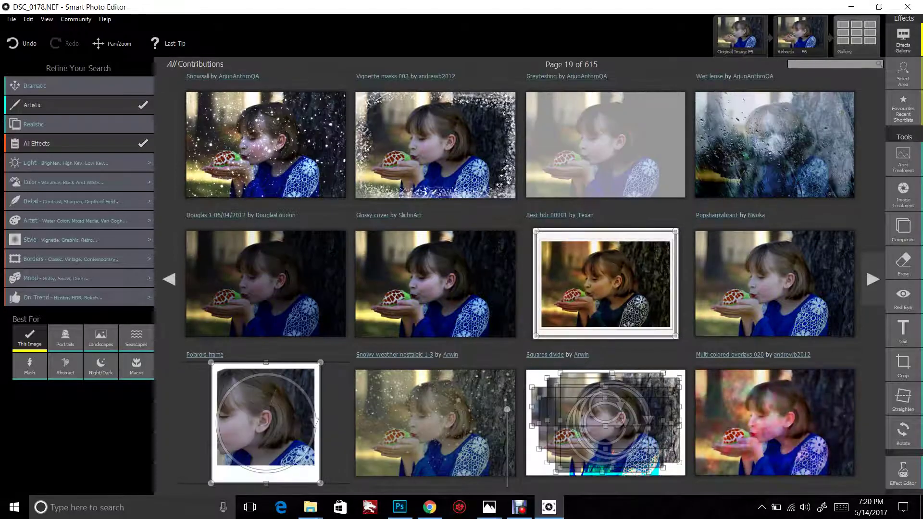
key(Right)
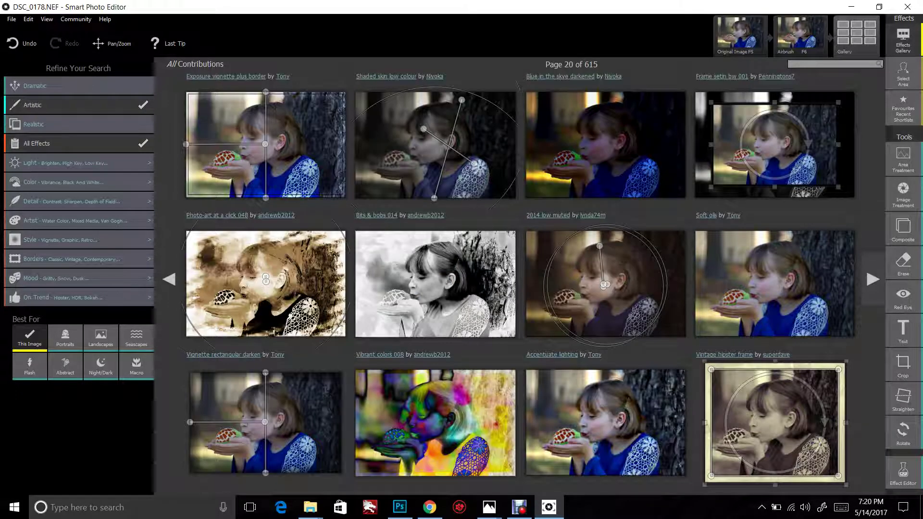
key(Right)
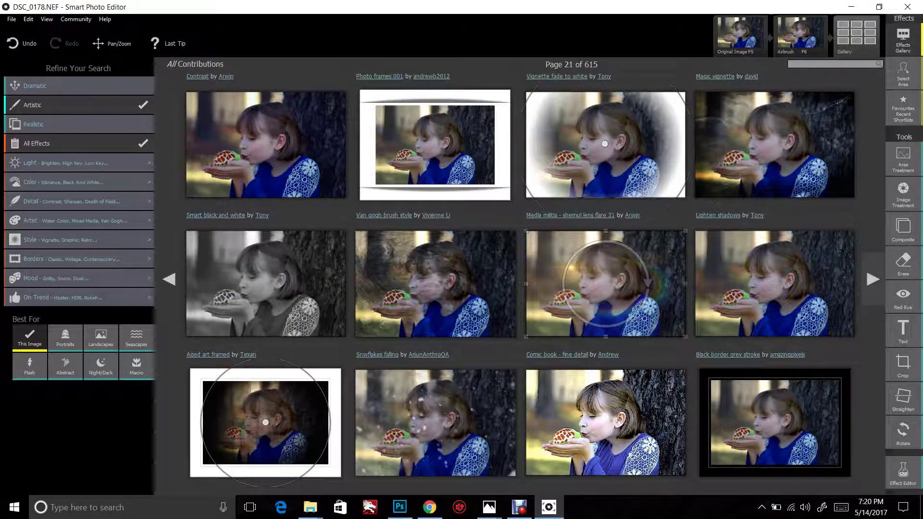
key(Right)
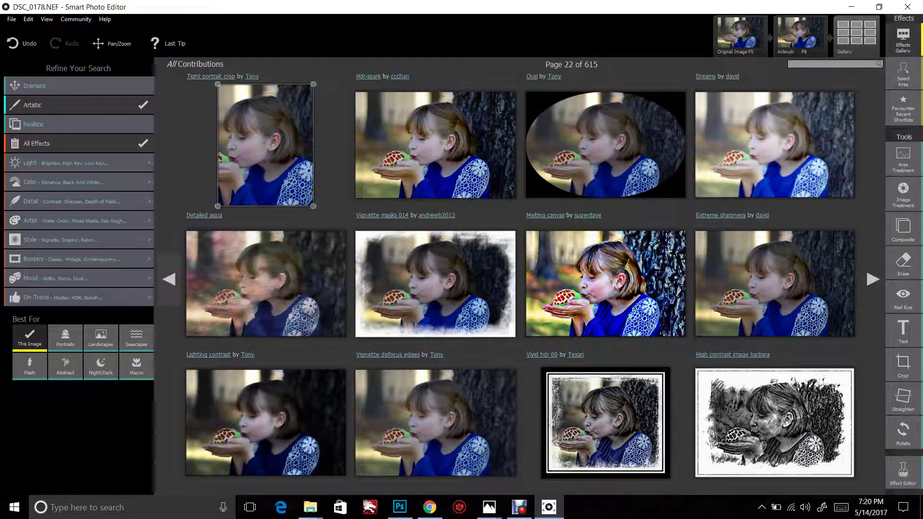
key(Left)
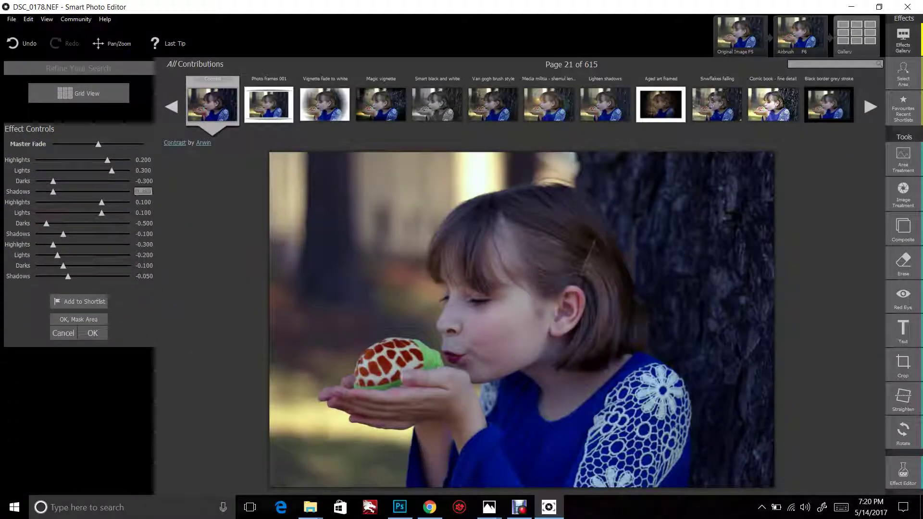
- Set the Contrast effect's second Highlights value to 0.052
key(Tab)
key(Tab)
click(143, 191)
key(Tab)
text(0.05)
text(2)
key(shift+Tab)
key(shift+Tab)
key(shift+Tab)
key(shift+Tab)
key(shift+Tab)
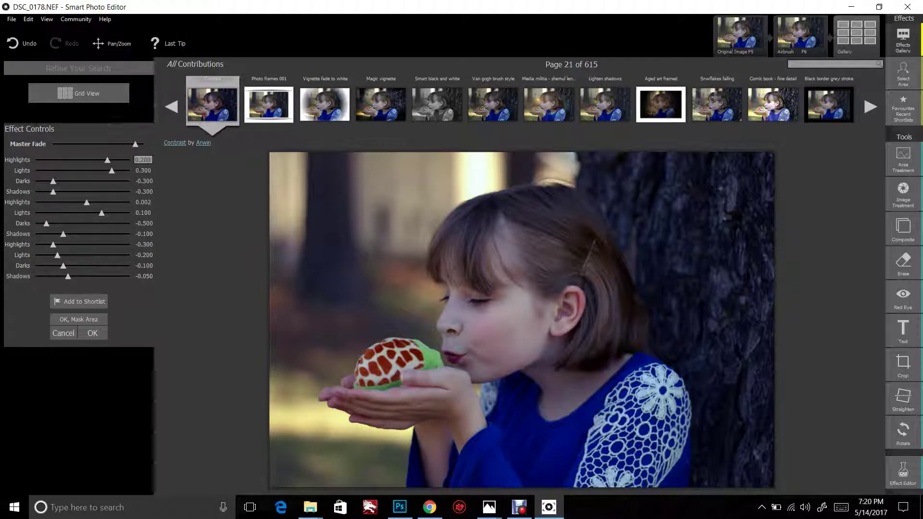
- Keep Master Fade unchanged and settle the first Highlights value at 0.016
key(Left)
key(Left)
key(Left)
key(Left)
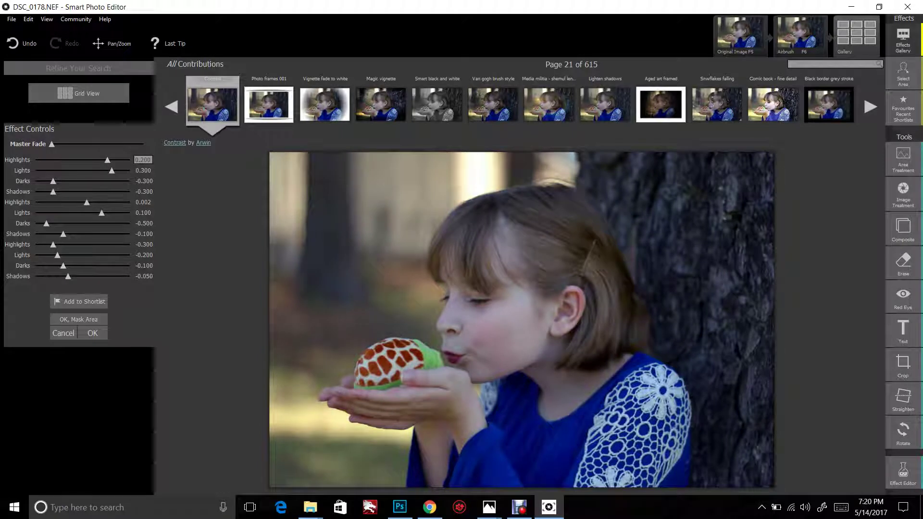
key(Right)
key(Right)
key(Right)
key(Right)
key(Tab)
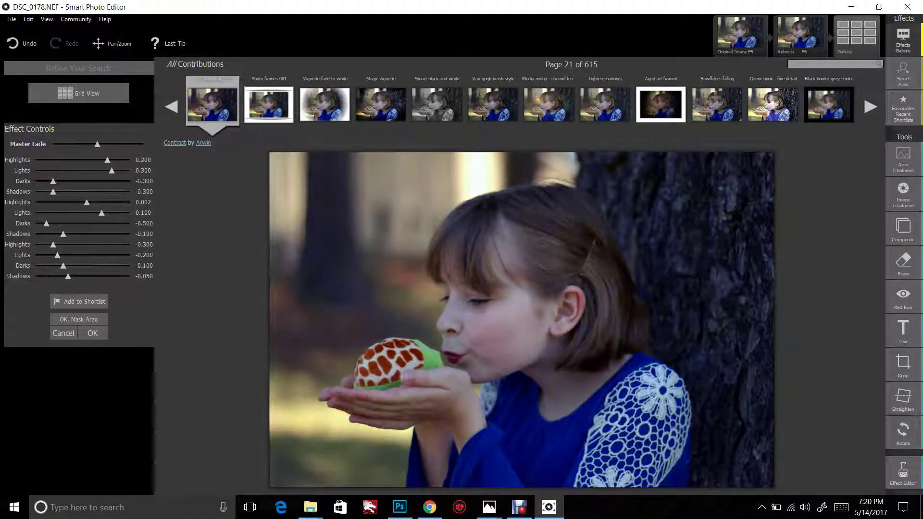
key(Left)
key(Left)
key(Left)
key(Left)
key(Left)
key(Right)
key(Right)
key(Right)
key(Tab)
- Raise the first Darks value and set the second Shadows value to -0.316
key(Tab)
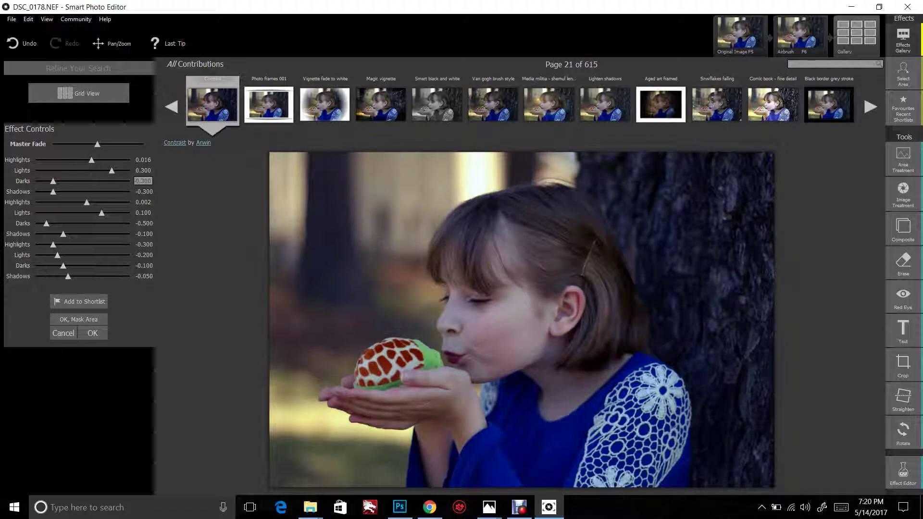
key(Right)
key(Right)
key(Right)
key(Right)
key(Right)
key(Right)
key(Tab)
key(Tab)
key(Tab)
key(Tab)
key(Tab)
key(Left)
key(Left)
key(Left)
key(Left)
key(Left)
key(Right)
key(Right)
key(Right)
key(Right)
key(Left)
- Set third Shadows to -0.086, third Darks to -0.149 and third Highlights to -0.004
key(Left)
click(143, 266)
key(Tab)
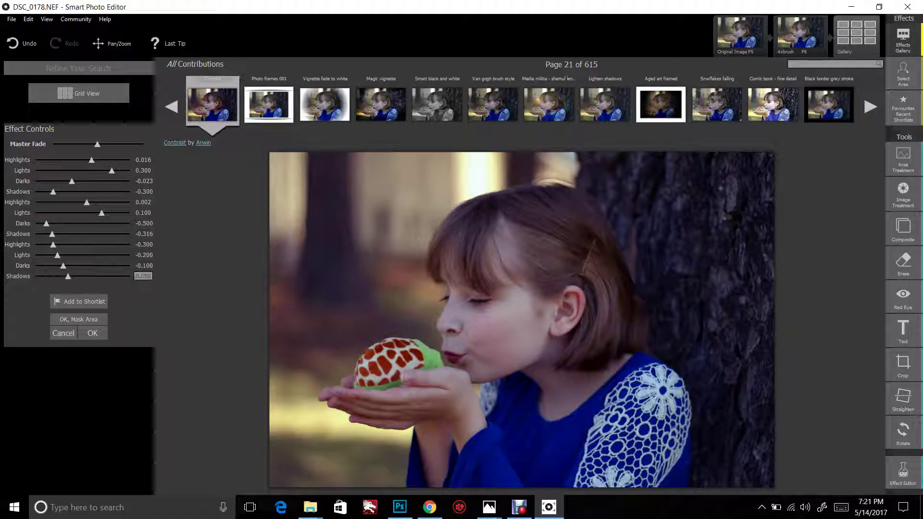
key(Right)
key(Right)
key(Right)
key(Right)
key(Right)
key(Right)
key(Right)
key(Right)
key(Right)
key(Right)
key(Left)
key(Left)
key(Left)
key(Left)
key(Left)
key(Left)
key(Left)
key(Left)
key(Left)
key(Left)
key(Left)
key(Left)
key(shift+Tab)
key(Left)
key(Right)
key(Right)
key(Right)
key(Right)
key(Right)
key(Right)
key(Right)
key(Right)
key(Right)
key(Right)
key(Left)
key(Left)
key(Left)
key(Left)
key(Left)
key(Left)
key(Left)
key(Left)
key(Left)
key(Left)
key(Left)
key(Left)
key(Left)
key(Left)
key(shift+Tab)
key(shift+Tab)
key(Right)
key(Right)
key(Right)
key(Right)
key(Right)
key(Right)
key(Right)
key(Right)
key(Right)
key(Right)
key(Right)
key(Right)
key(Right)
key(Right)
key(Right)
key(Right)
key(Right)
key(Right)
key(Right)
key(Right)
key(Right)
- Darken the second Shadows value to -0.493 and apply the Contrast effect
key(Left)
key(Left)
key(Left)
key(Left)
key(Left)
key(Left)
key(shift+Tab)
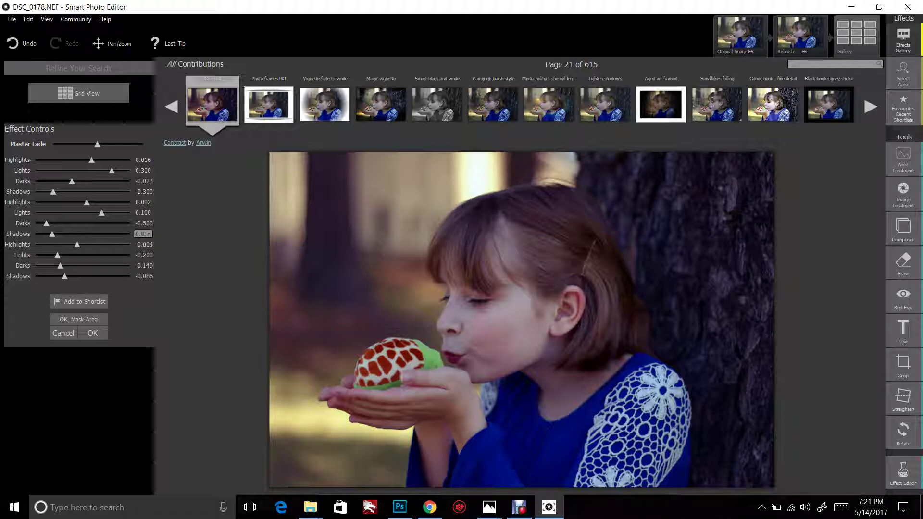
key(Right)
key(Right)
key(Right)
key(Right)
key(Right)
key(Right)
key(Left)
key(Left)
key(Left)
key(Left)
key(Left)
key(Left)
key(Left)
key(Left)
key(Left)
key(Left)
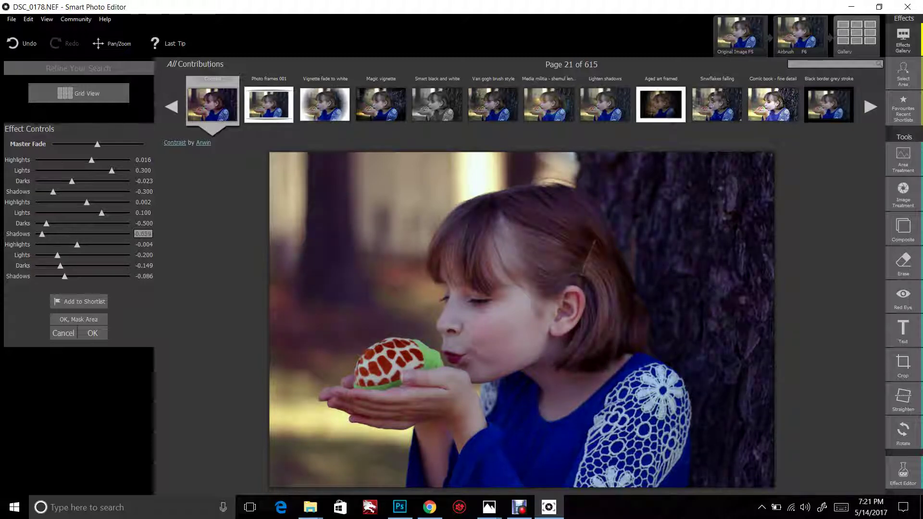
key(Left)
key(Left)
key(Left)
key(Left)
key(Left)
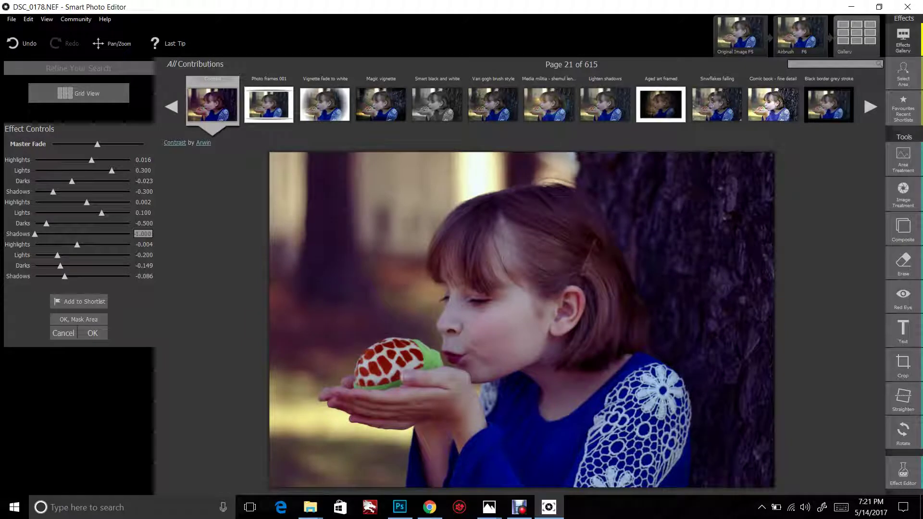
key(Right)
key(Right)
key(Right)
key(Right)
key(Right)
key(Right)
key(Tab)
key(Tab)
key(Tab)
key(Tab)
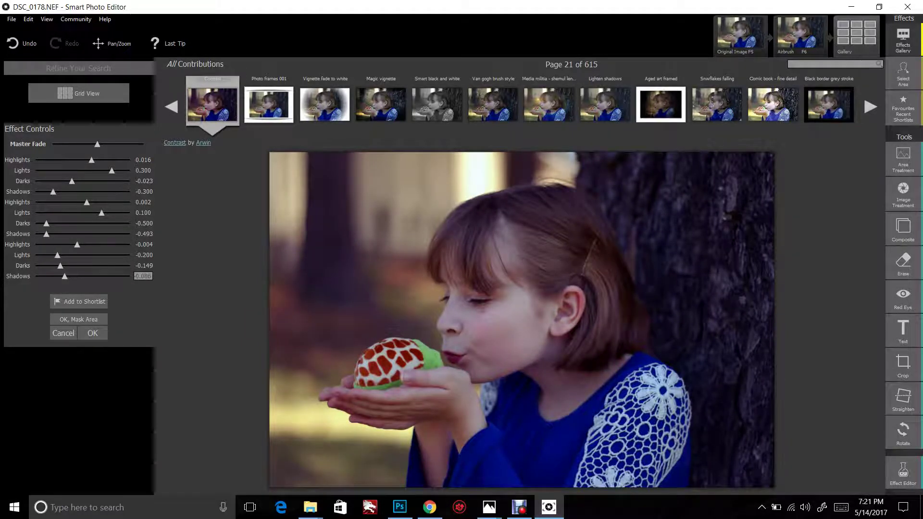
key(Return)
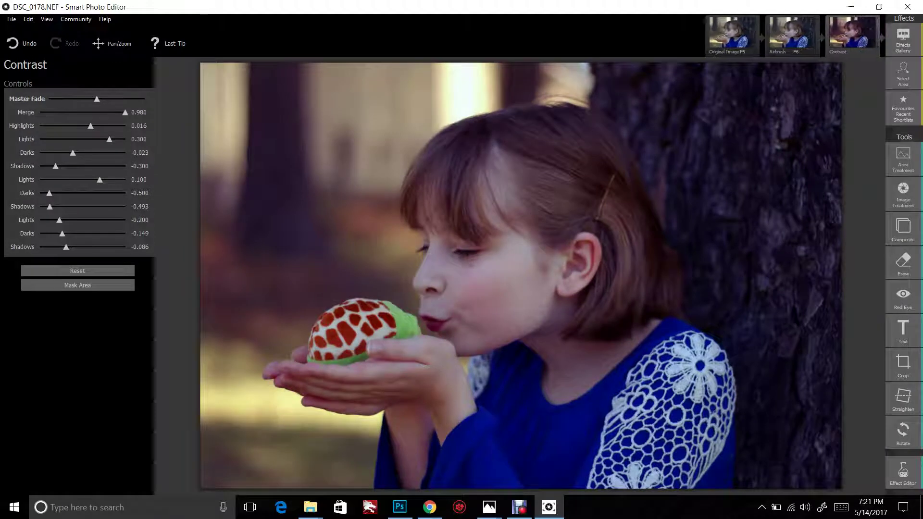
- Save As JPEG at full size, quality 100, as DSC_0178_pe.jpg on the Desktop
key(Tab)
key(alt+f)
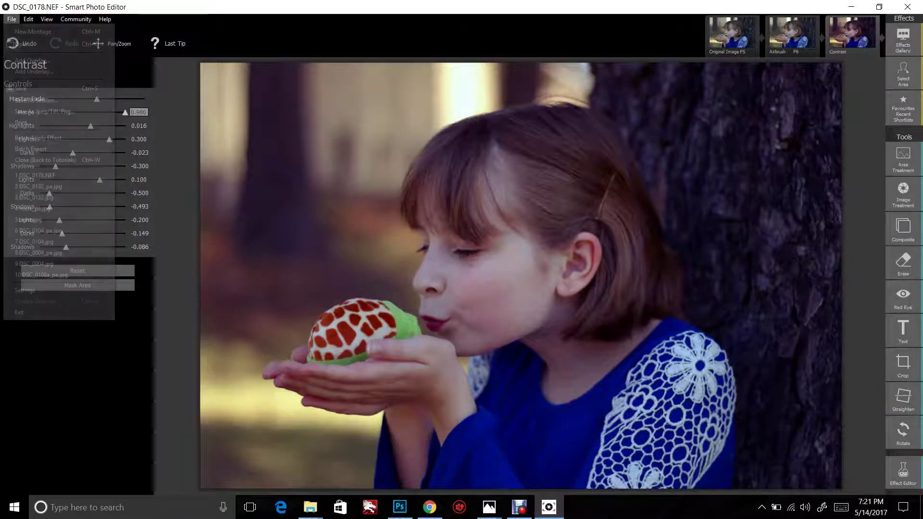
key(Down)
key(Down)
key(Down)
key(Down)
key(Down)
key(Down)
key(Down)
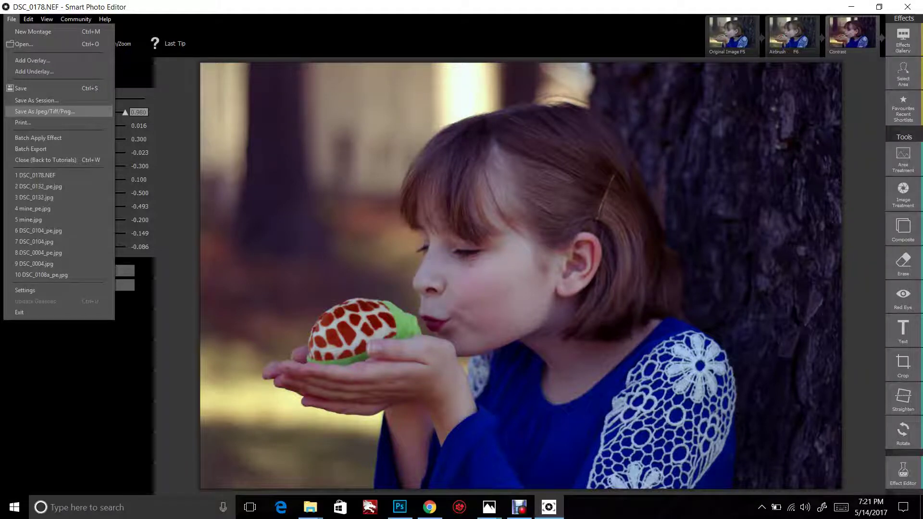
key(Return)
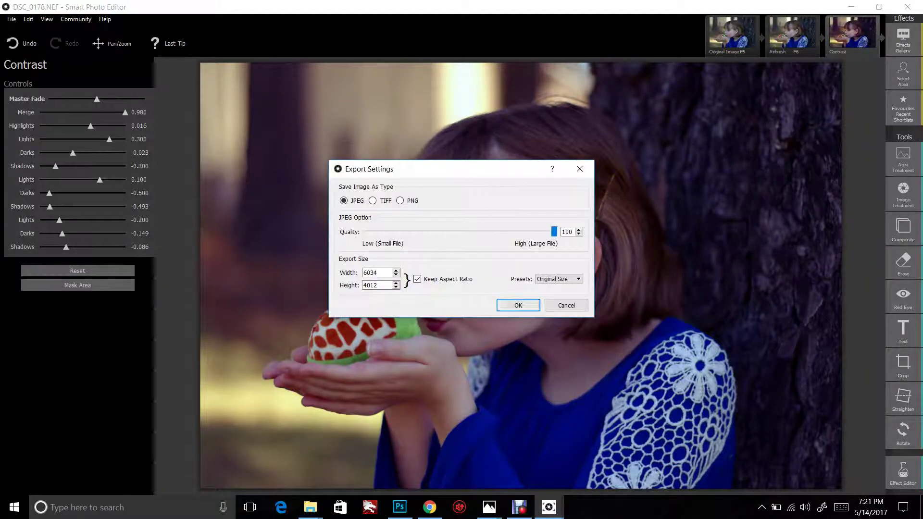
key(Return)
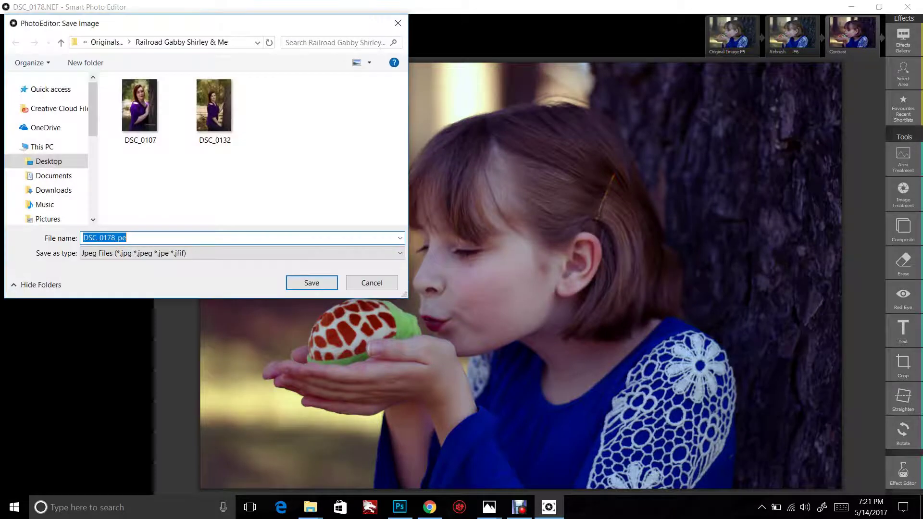
click(48, 161)
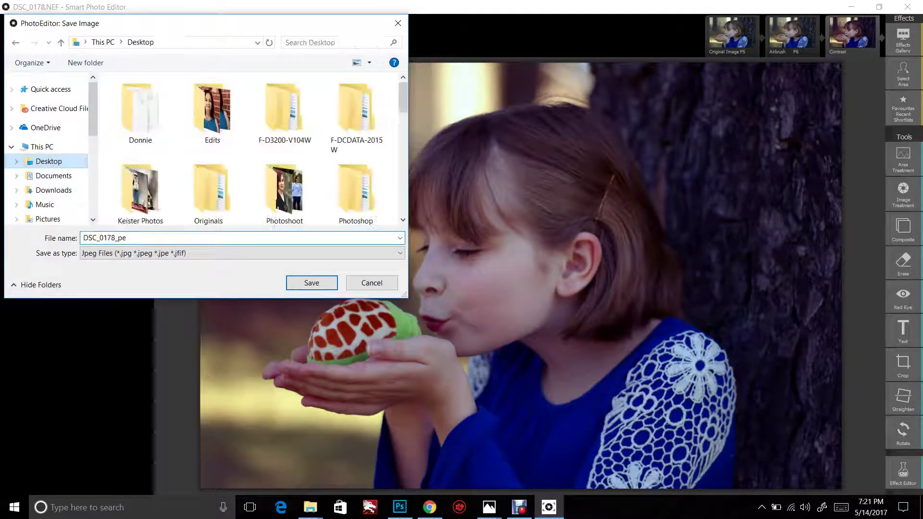
key(Return)
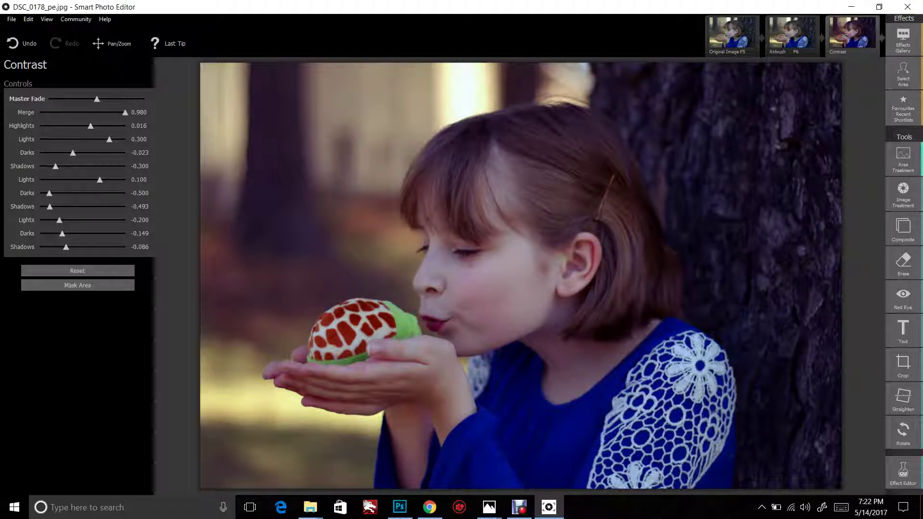
- Launch the Select Area tool from the right sidebar and dismiss the wizard's instructions
mouse_move(902, 158)
mouse_move(902, 73)
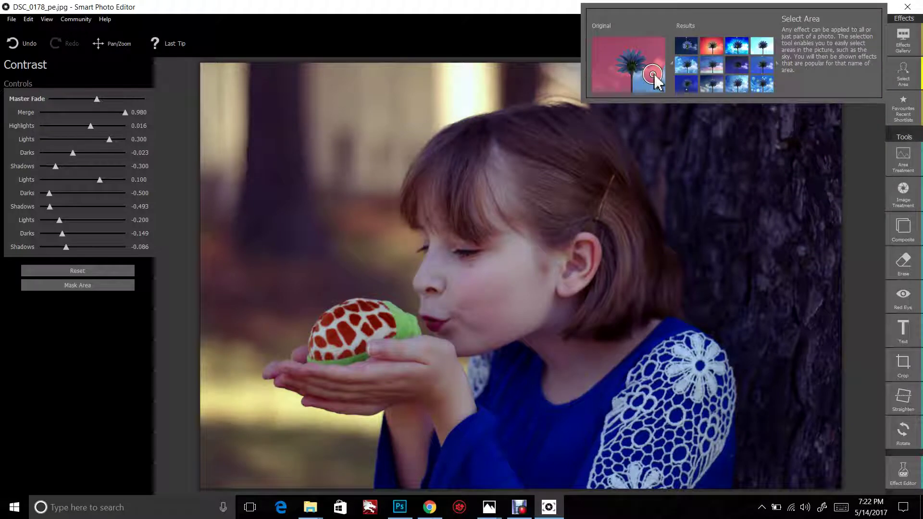
click(903, 73)
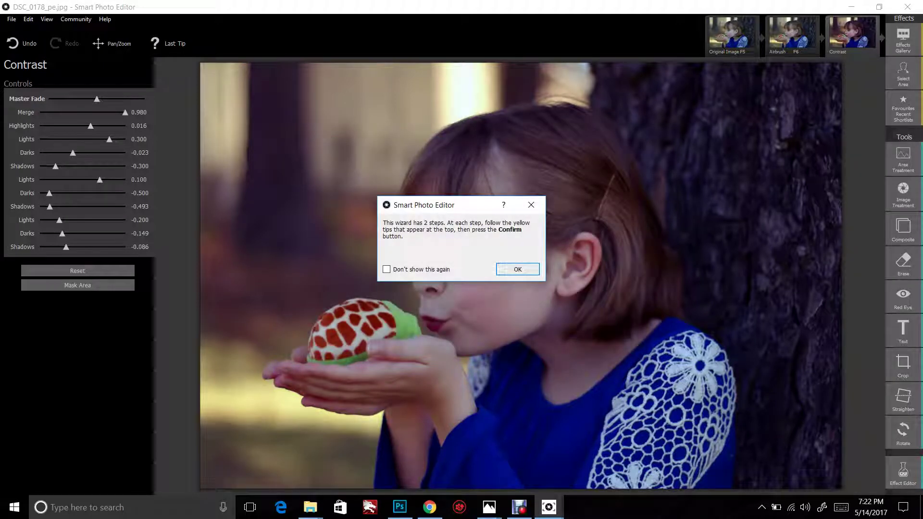
key(Return)
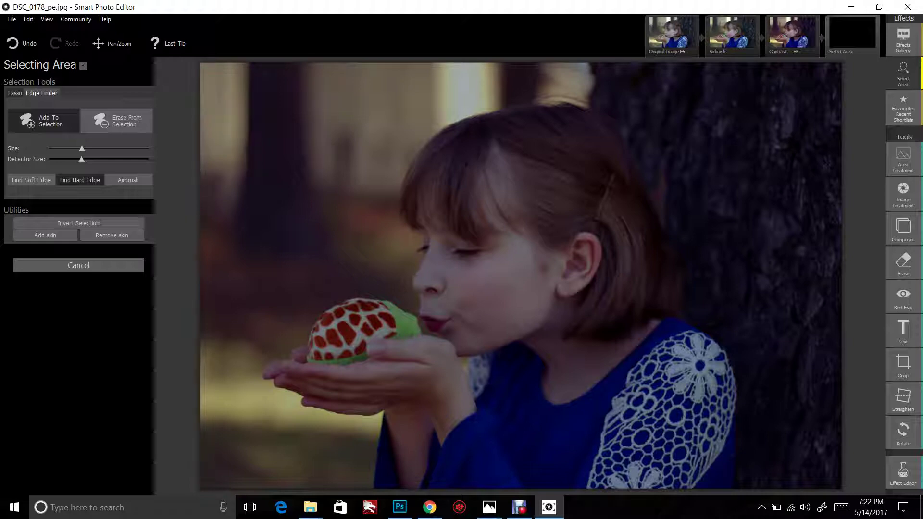
- Paint the upper-left background, top edge and left side into the selection using Airbrush
scroll(518, 272, up, 3)
scroll(518, 272, up, 1)
mouse_move(248, 103)
mouse_down()
mouse_move(332, 99)
mouse_move(212, 82)
mouse_move(207, 70)
mouse_move(216, 201)
mouse_move(252, 219)
mouse_move(274, 144)
mouse_move(297, 135)
mouse_move(337, 180)
mouse_move(380, 81)
mouse_move(303, 67)
mouse_up()
click(128, 179)
drag(385, 77, 576, 78)
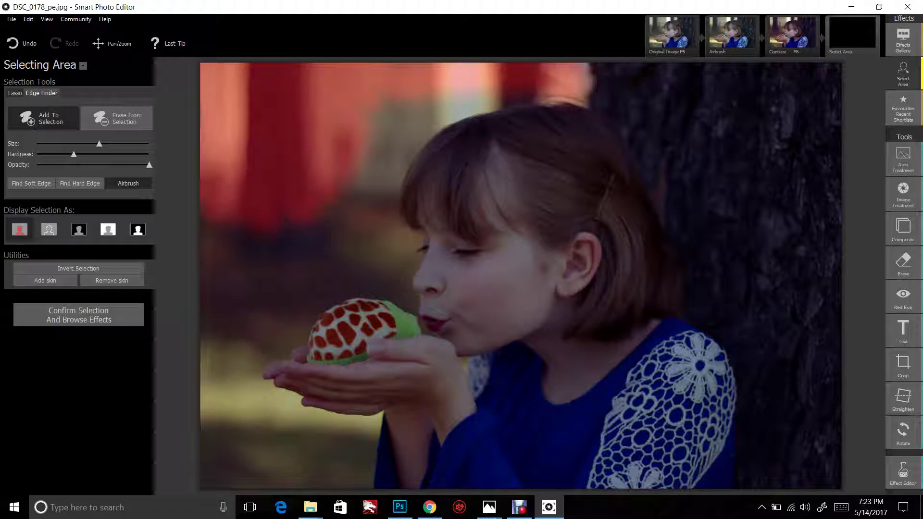
mouse_move(483, 96)
mouse_down()
mouse_move(420, 113)
mouse_move(379, 178)
mouse_move(384, 120)
mouse_move(350, 179)
mouse_up()
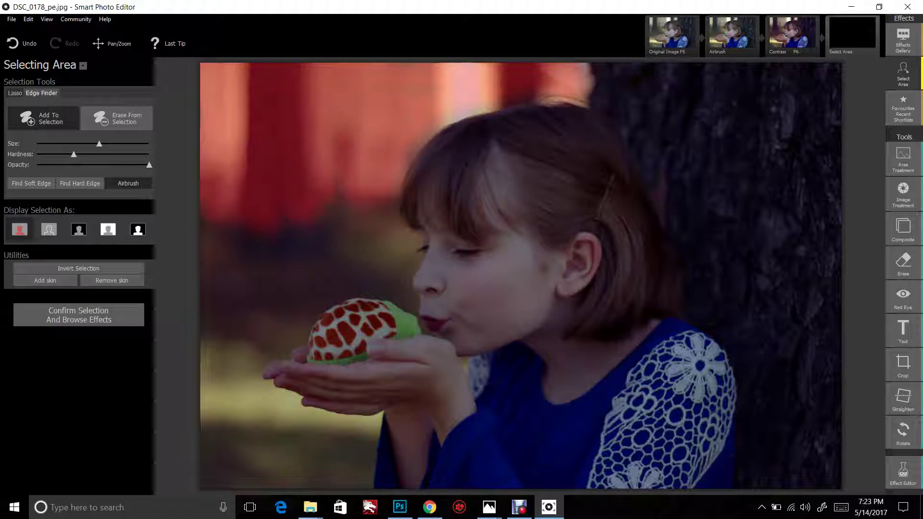
mouse_move(219, 207)
mouse_down()
mouse_move(213, 404)
mouse_move(254, 348)
mouse_move(252, 293)
mouse_move(273, 239)
mouse_move(315, 246)
mouse_move(374, 214)
mouse_up()
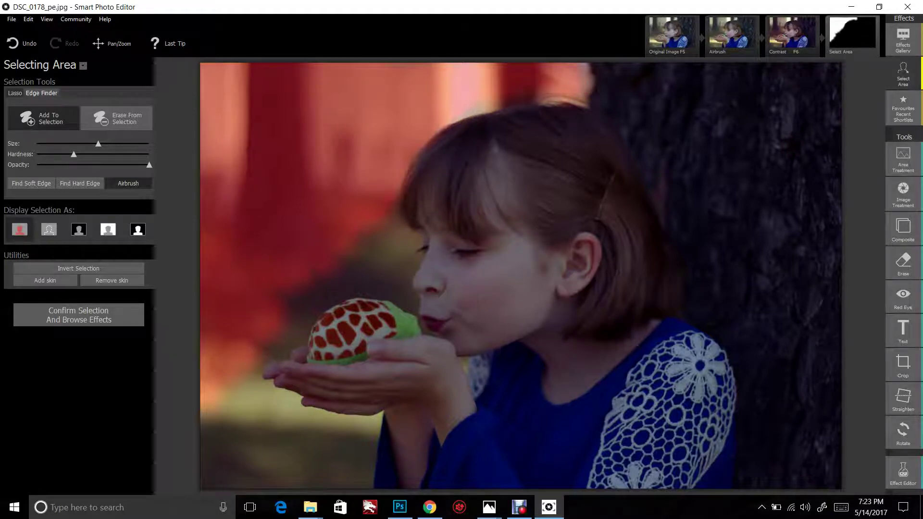
- Add the dark and blurred areas behind and above the toy to the selection
scroll(522, 275, down, 4)
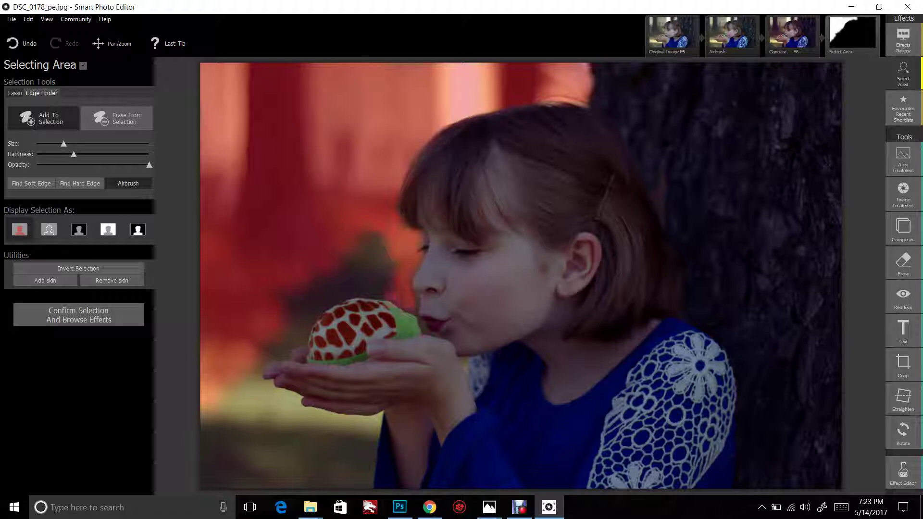
mouse_move(367, 293)
mouse_down()
mouse_move(343, 288)
mouse_move(323, 298)
mouse_move(300, 340)
mouse_up()
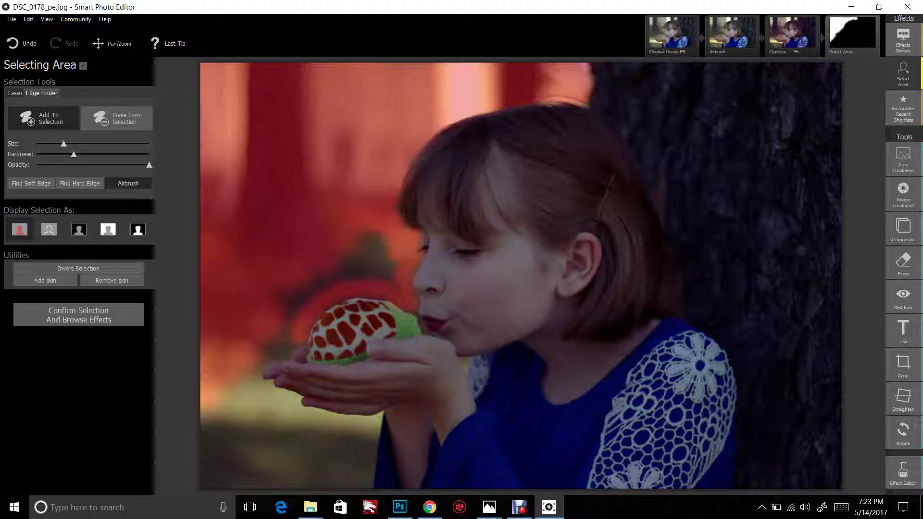
drag(351, 252, 390, 281)
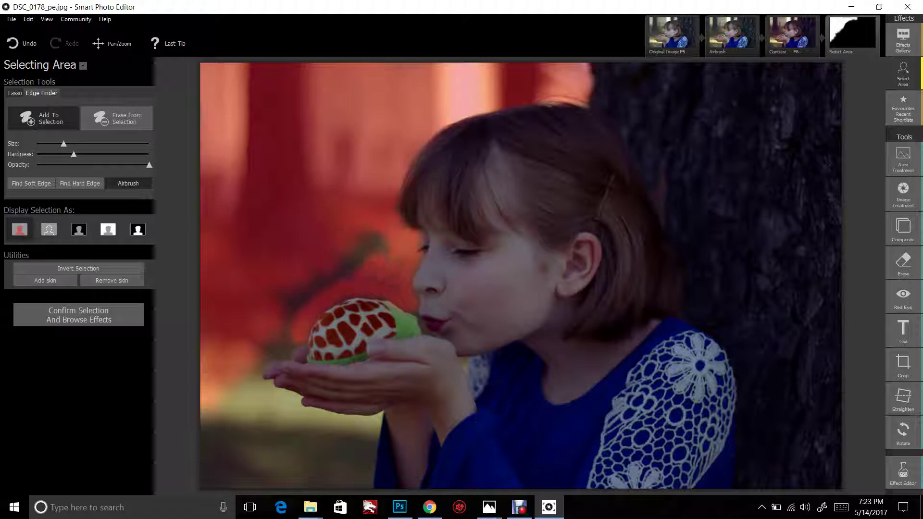
mouse_move(368, 252)
mouse_down()
mouse_move(381, 239)
mouse_move(286, 312)
mouse_move(284, 353)
mouse_up()
- With Edge Finder, add the dark streak and background left of the hands to the selection
click(79, 183)
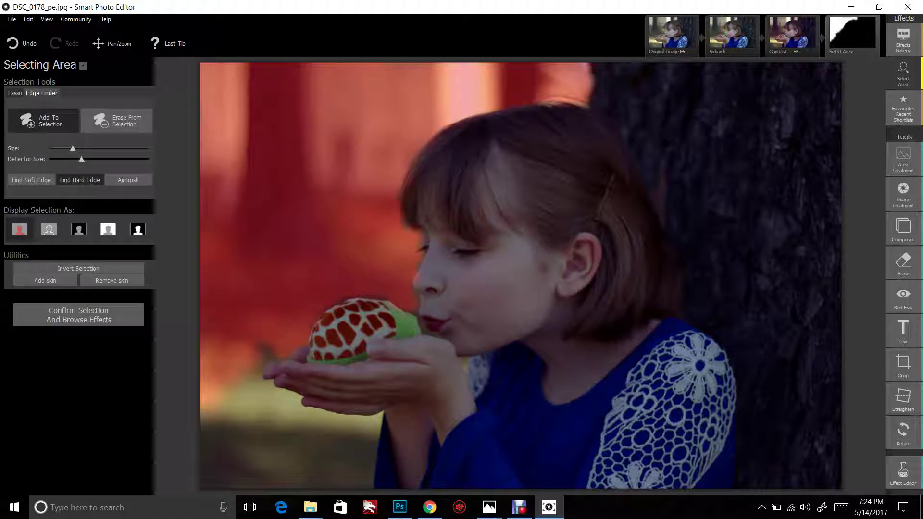
drag(267, 350, 235, 421)
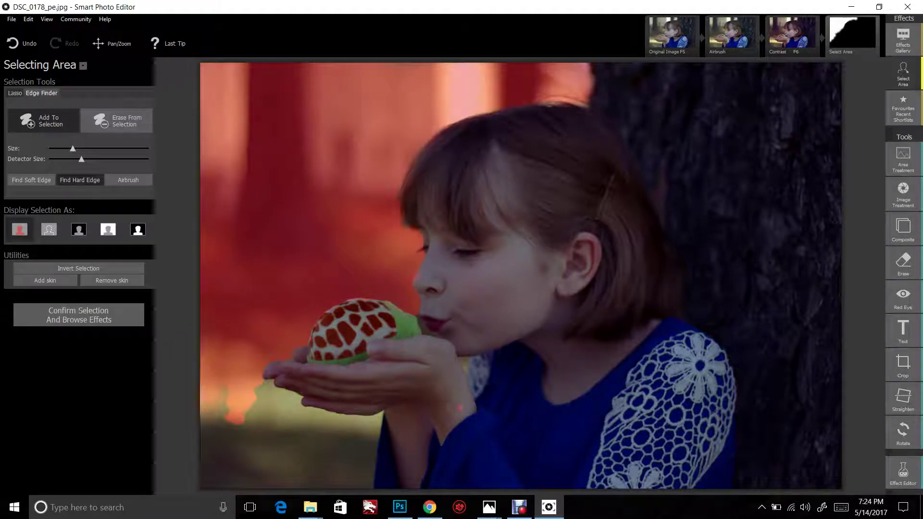
mouse_move(262, 391)
mouse_down()
mouse_move(357, 424)
mouse_move(377, 420)
mouse_move(360, 485)
mouse_move(209, 483)
mouse_move(207, 409)
mouse_up()
- Switch to Airbrush with Add To Selection and soft edge detection
click(128, 180)
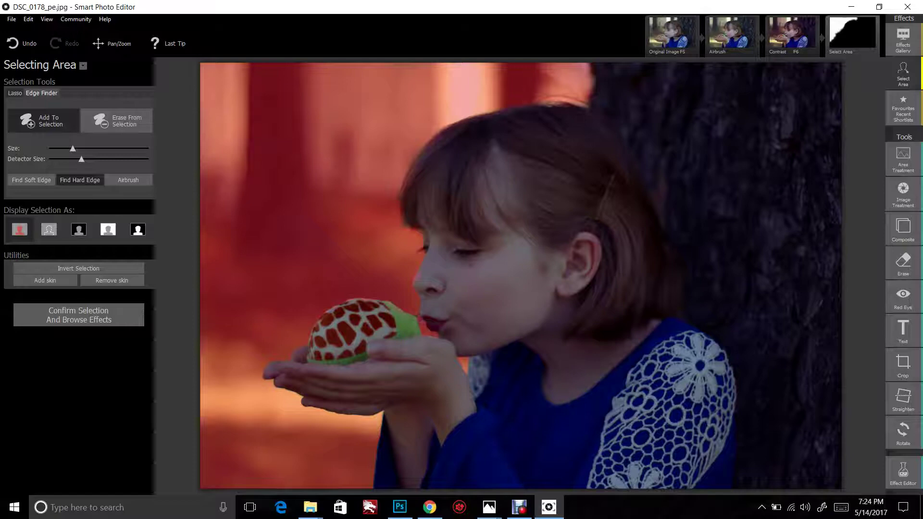
click(43, 121)
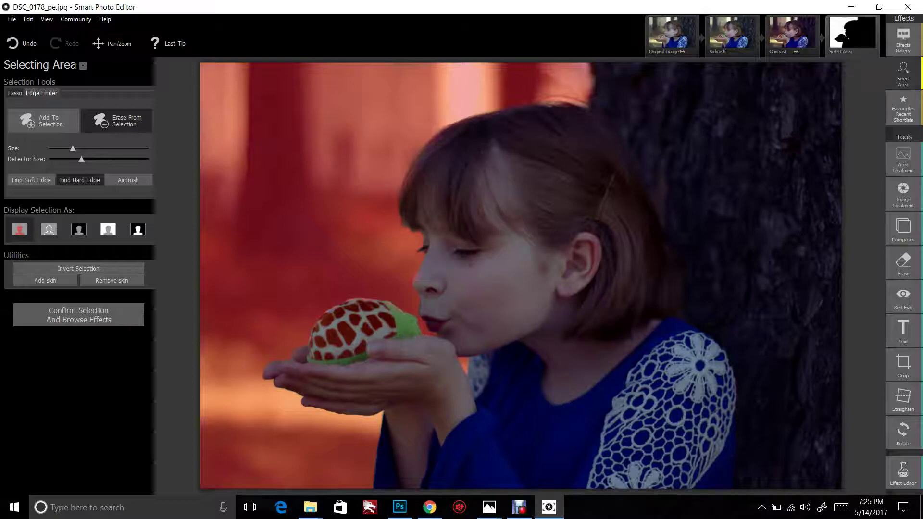
click(31, 179)
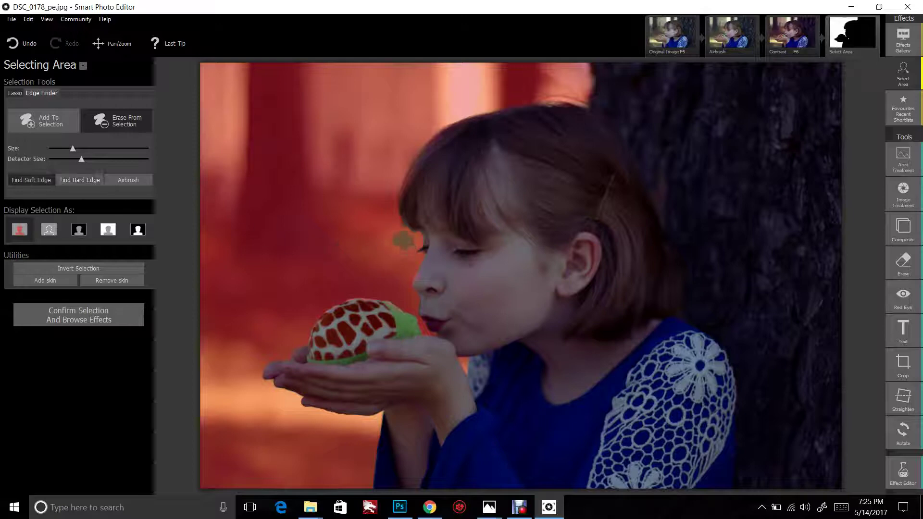
- Lower Master Fade on the trial Radial vintage bokeh effect, then cancel it to return to Contrast
key(alt)
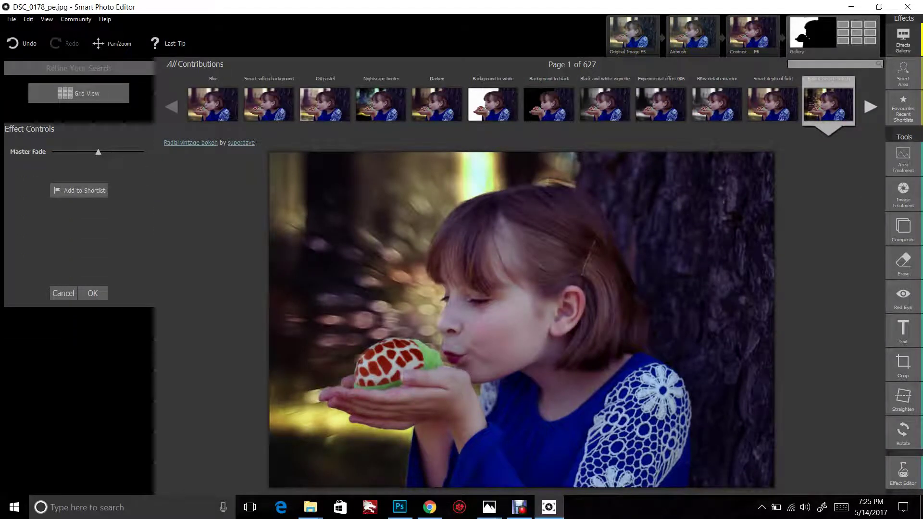
mouse_move(98, 152)
mouse_down()
mouse_move(75, 152)
mouse_move(108, 152)
mouse_up()
key(Escape)
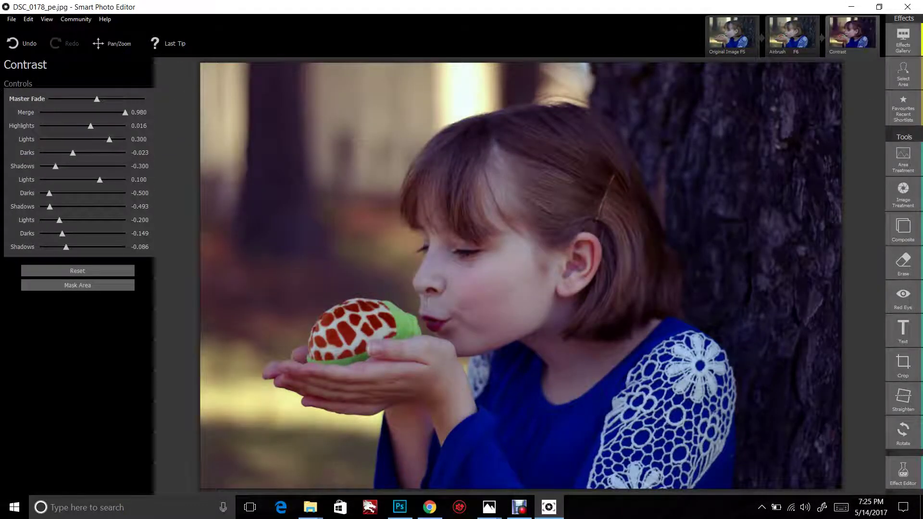
- Open the effects gallery, dismiss its area prompt, and close it to return to Contrast settings
click(902, 40)
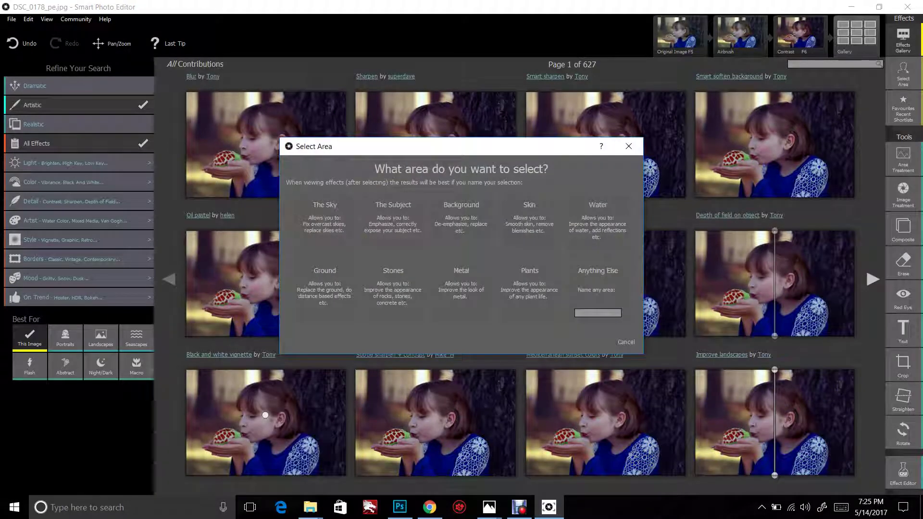
click(628, 146)
click(800, 34)
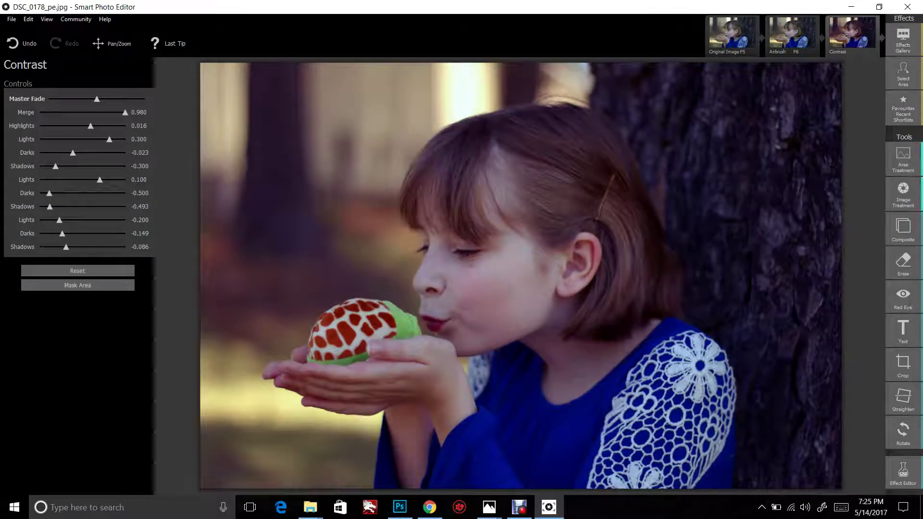
- Select the Background area using Edge Finder and fill, including the photo's left edge
click(903, 73)
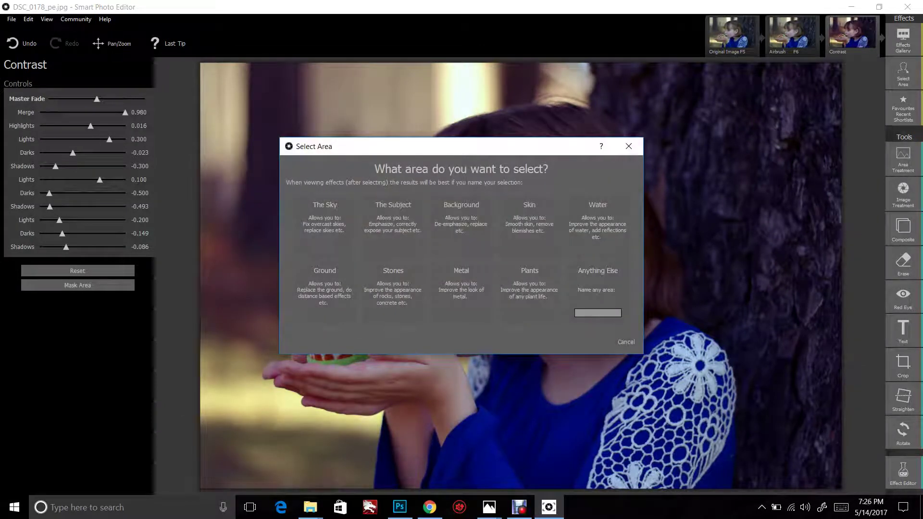
click(393, 216)
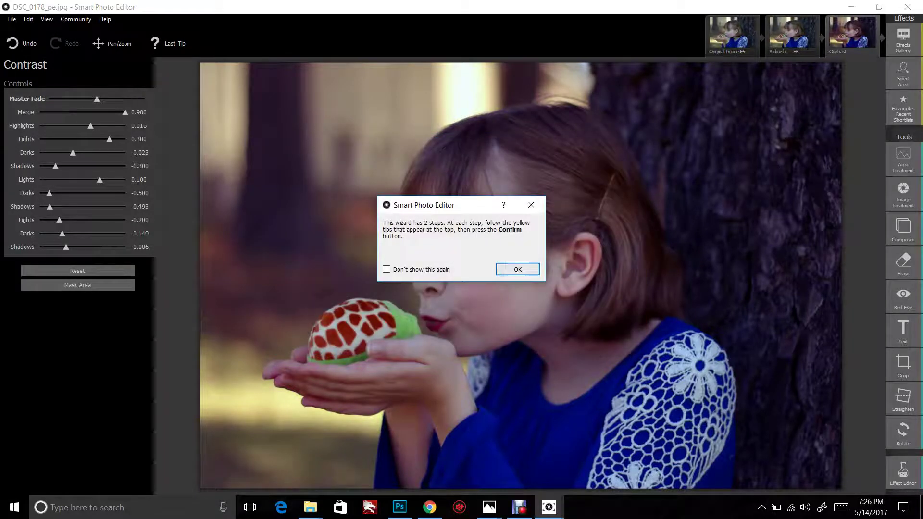
click(519, 268)
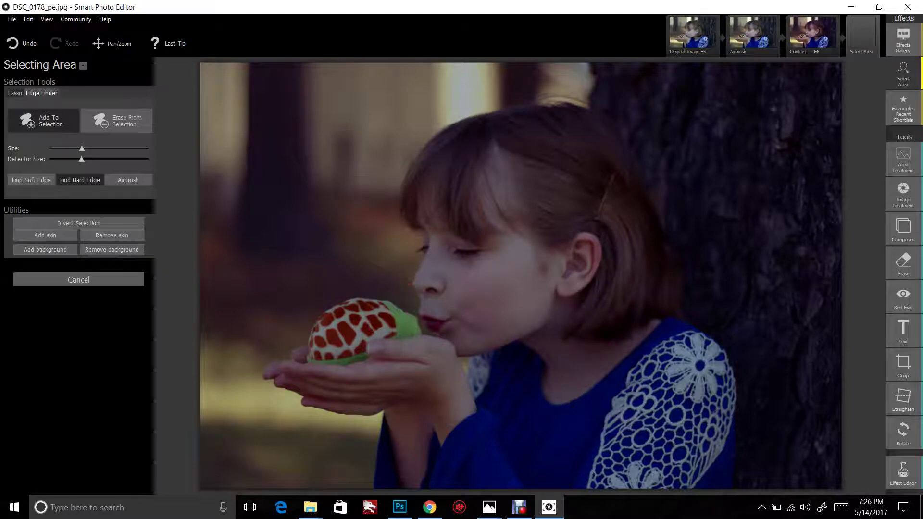
drag(408, 277, 418, 250)
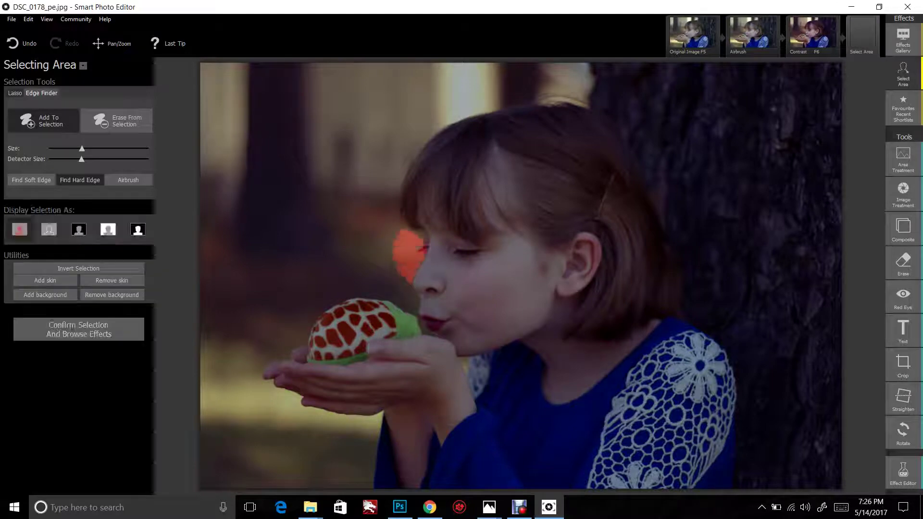
mouse_move(399, 240)
mouse_down()
mouse_move(383, 179)
mouse_move(412, 129)
mouse_move(511, 96)
mouse_move(577, 89)
mouse_move(570, 75)
mouse_move(388, 67)
mouse_move(319, 78)
mouse_move(370, 95)
mouse_move(292, 69)
mouse_move(203, 70)
mouse_move(216, 212)
mouse_move(211, 344)
mouse_move(364, 280)
mouse_move(396, 281)
mouse_move(415, 300)
mouse_up()
click(301, 164)
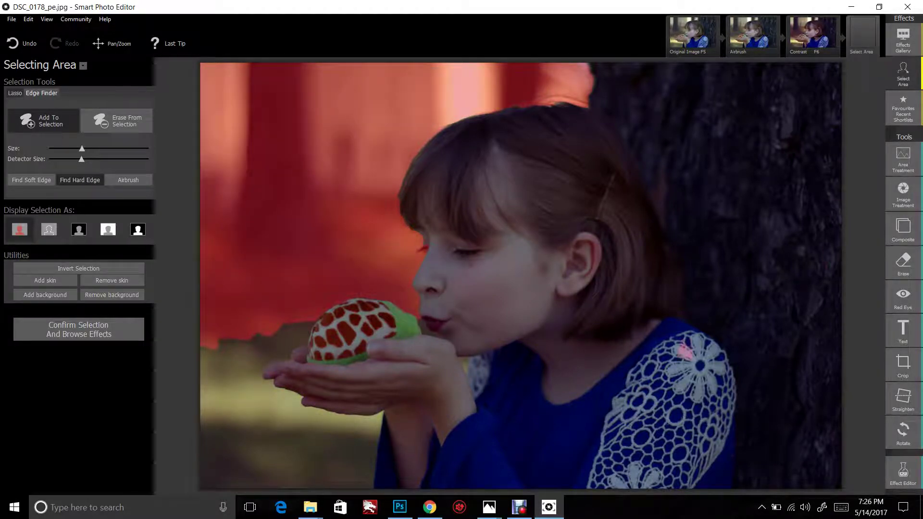
mouse_move(206, 348)
mouse_down()
mouse_move(205, 482)
mouse_move(356, 478)
mouse_move(370, 469)
mouse_move(375, 420)
mouse_move(308, 417)
mouse_move(269, 395)
mouse_move(247, 365)
mouse_move(308, 327)
mouse_up()
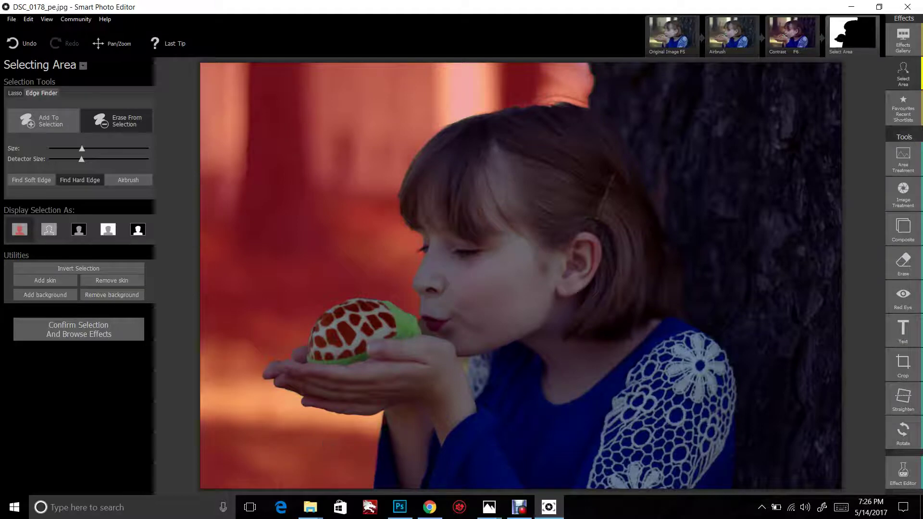
- Erase stray selection by the girl's lips and hair, then confirm the background selection for effects
key(shift)
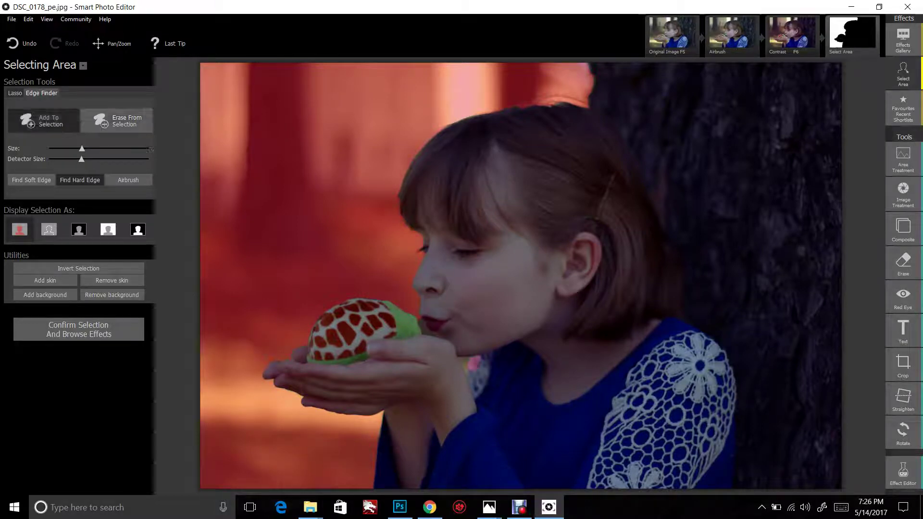
drag(423, 323, 440, 333)
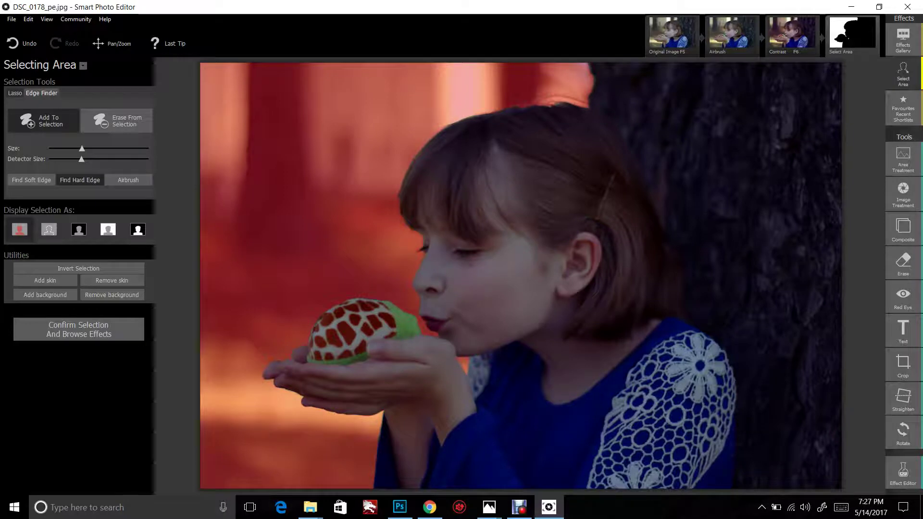
key(s)
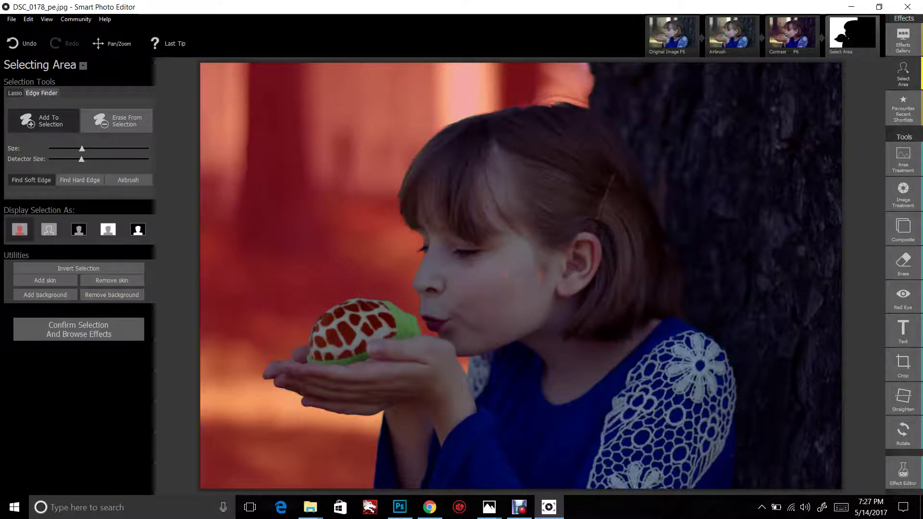
drag(527, 119, 513, 128)
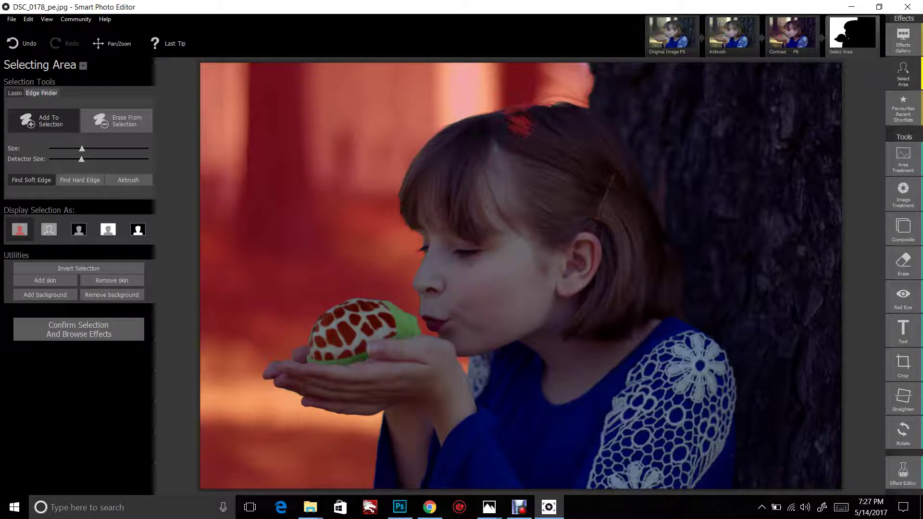
key(e)
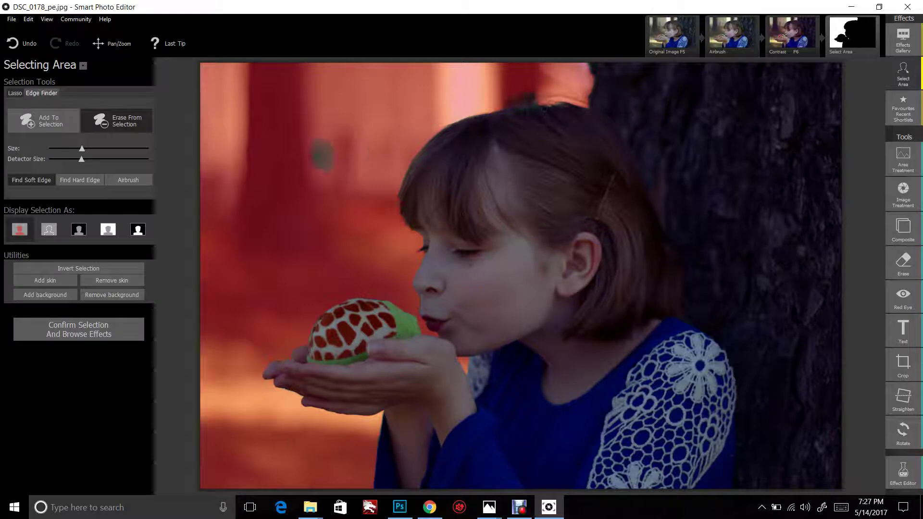
key(e)
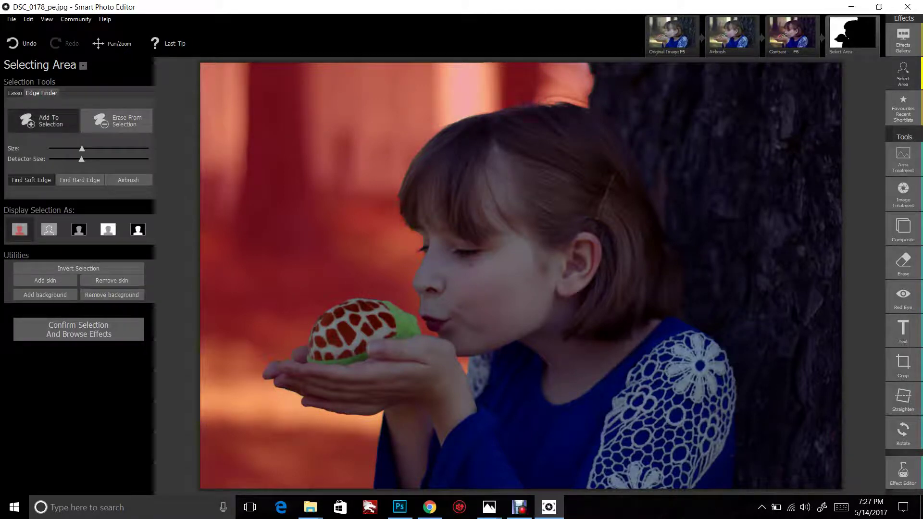
key(Return)
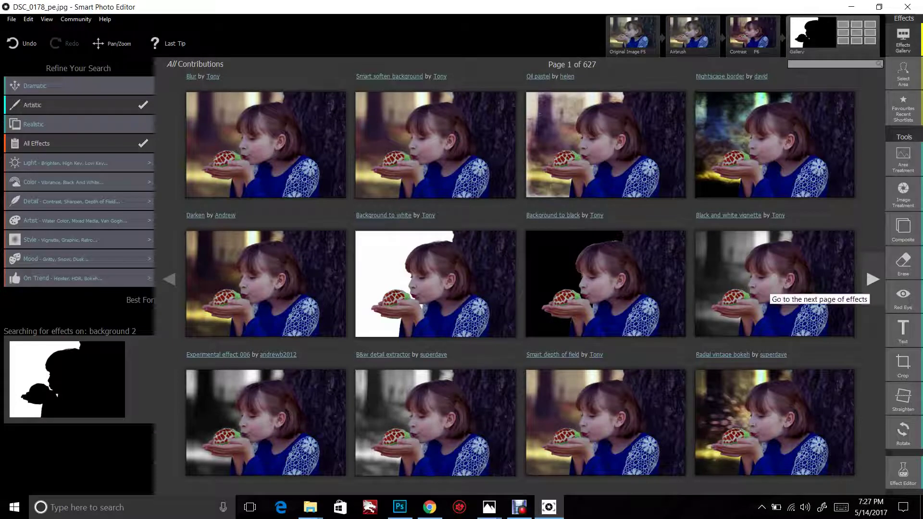
- Preview the Darken and White background effects while paging forward through the gallery
mouse_move(144, 162)
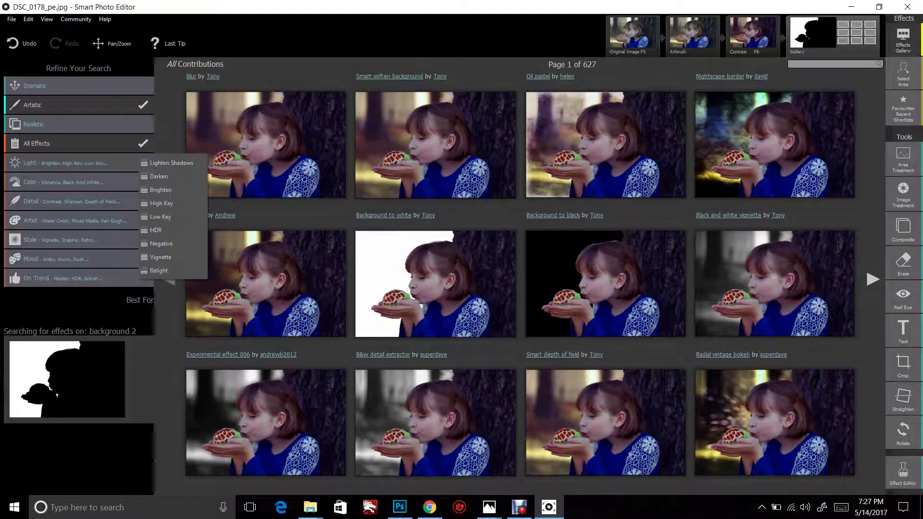
click(158, 175)
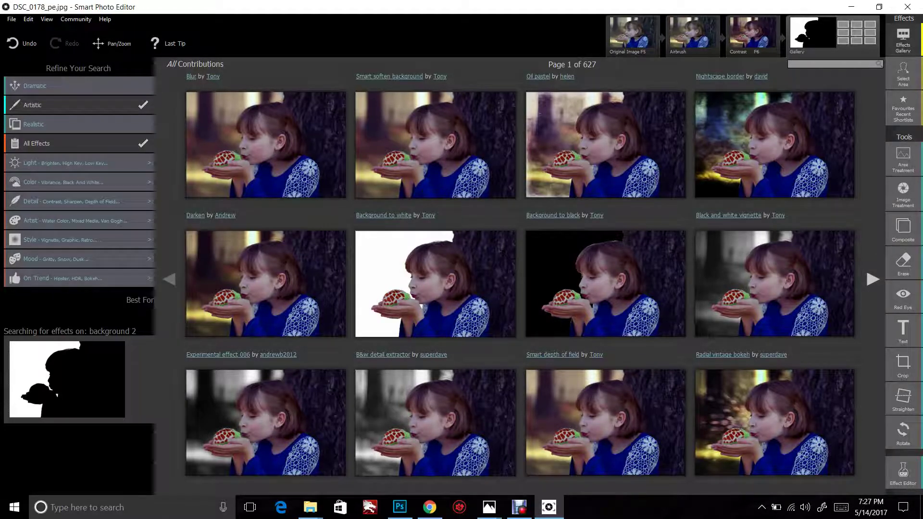
click(872, 279)
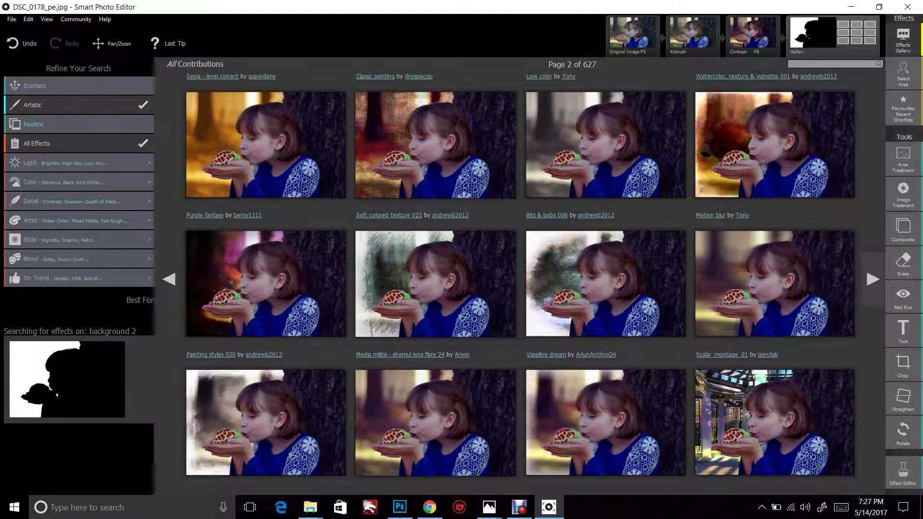
key(Right)
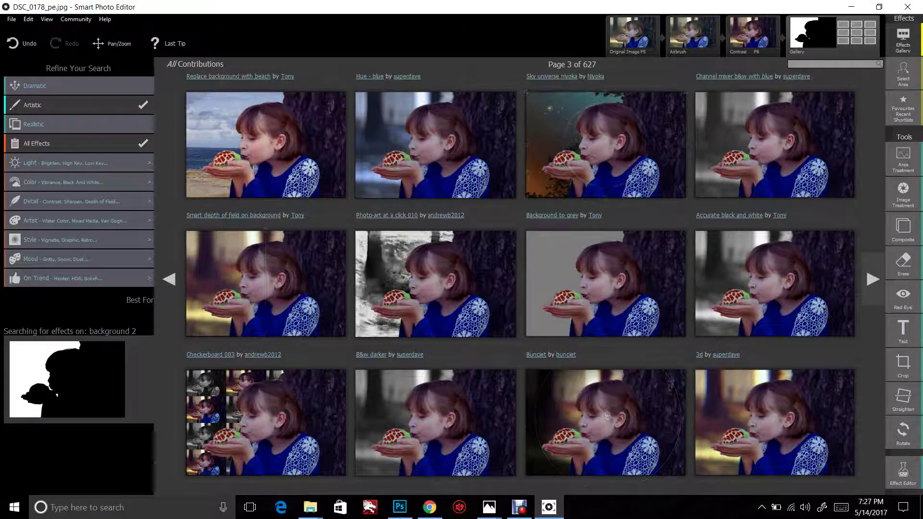
key(Right)
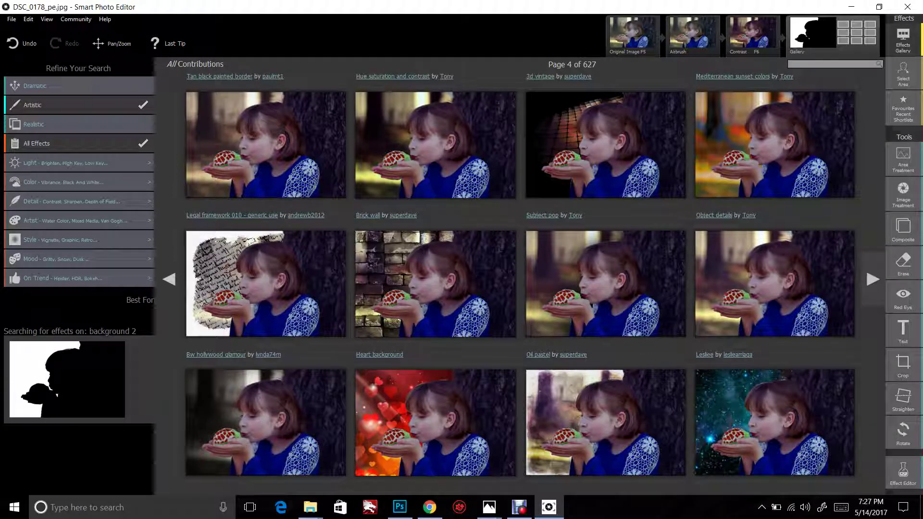
key(Right)
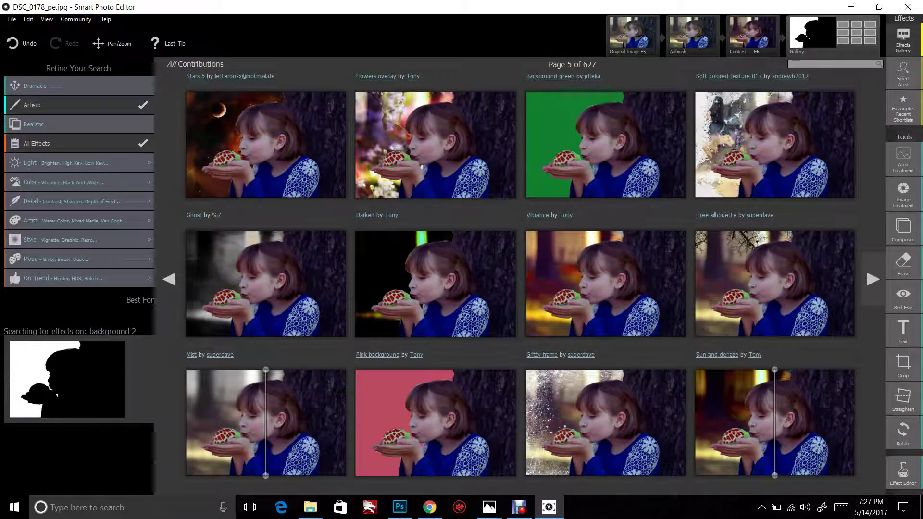
key(Right)
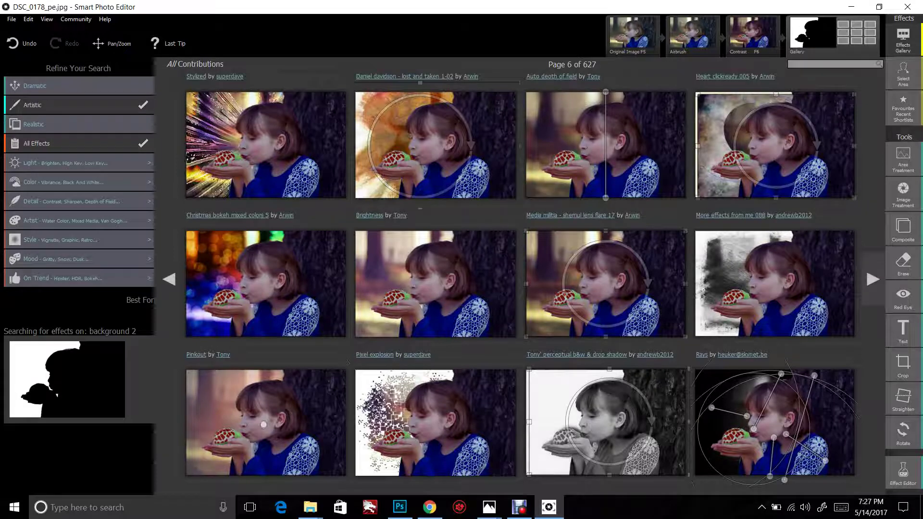
key(Right)
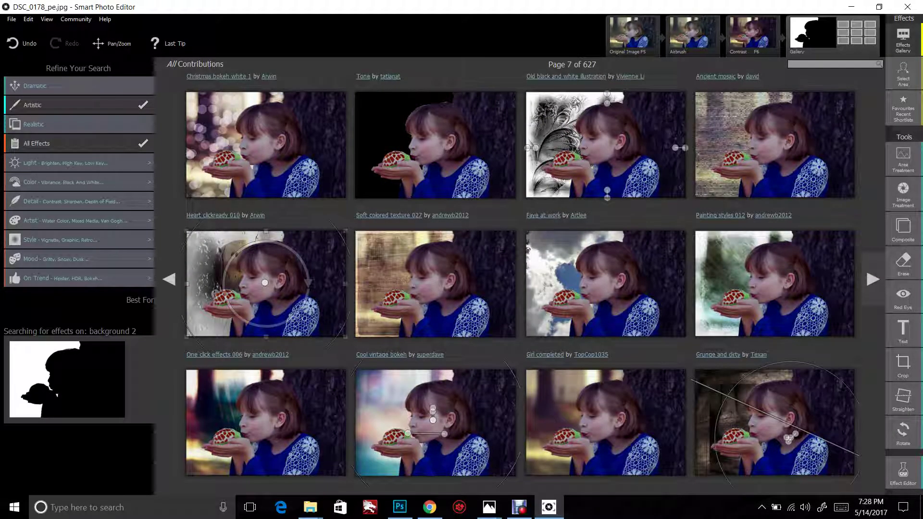
key(Right)
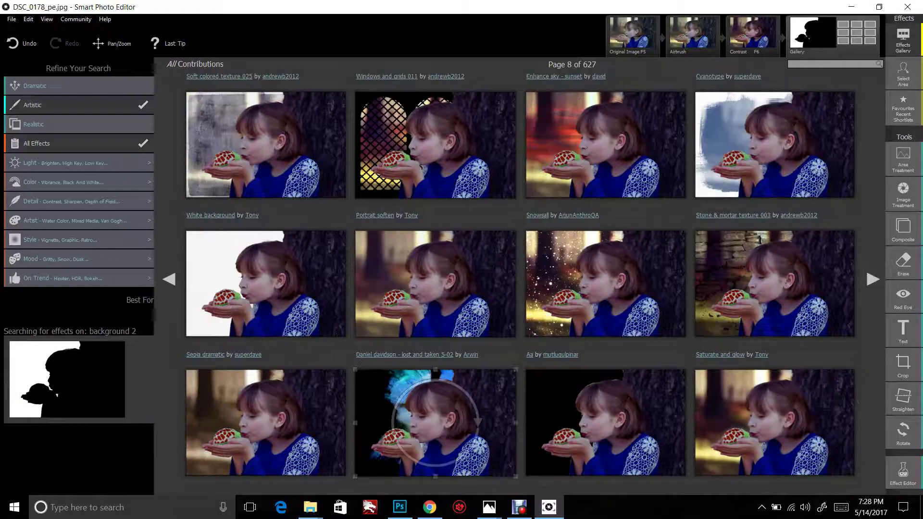
click(265, 283)
key(Escape)
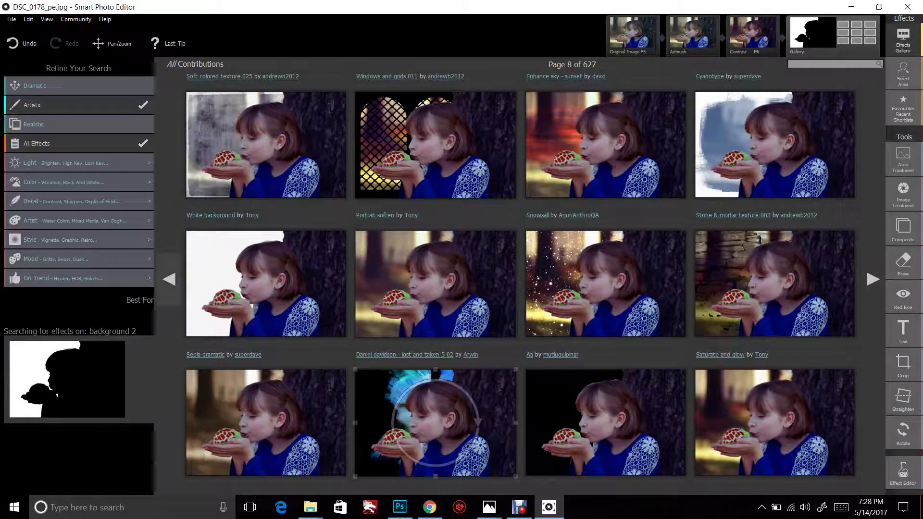
- Page back two pages, then jump ahead through several more pages of effects
key(Left)
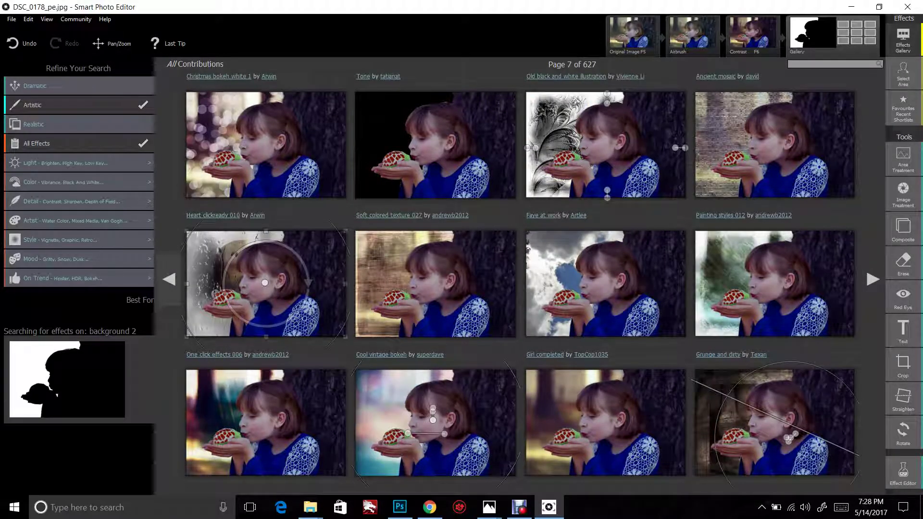
key(Left)
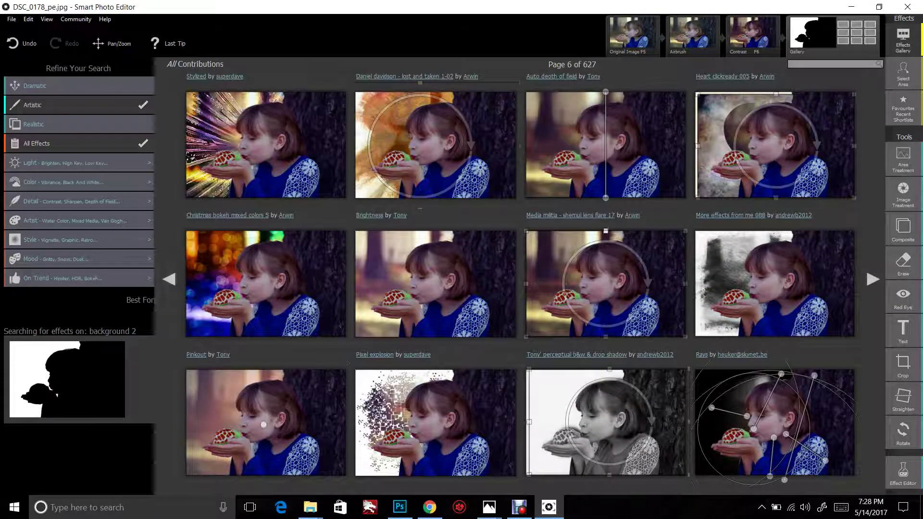
key(Right)
key(Right)
key(Right)
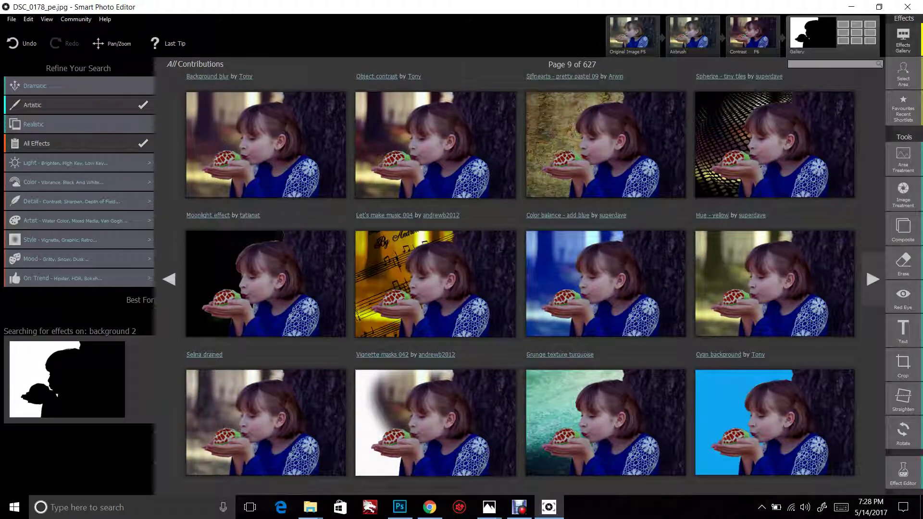
key(Right)
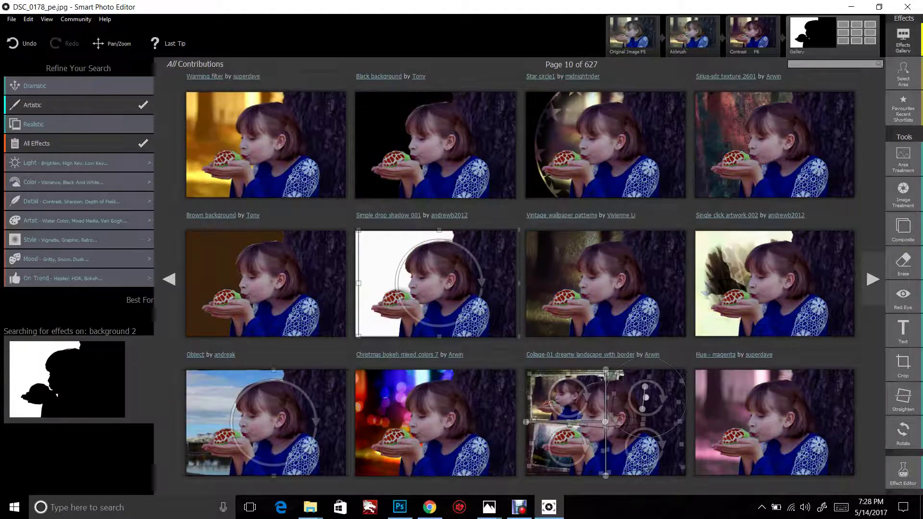
key(Right)
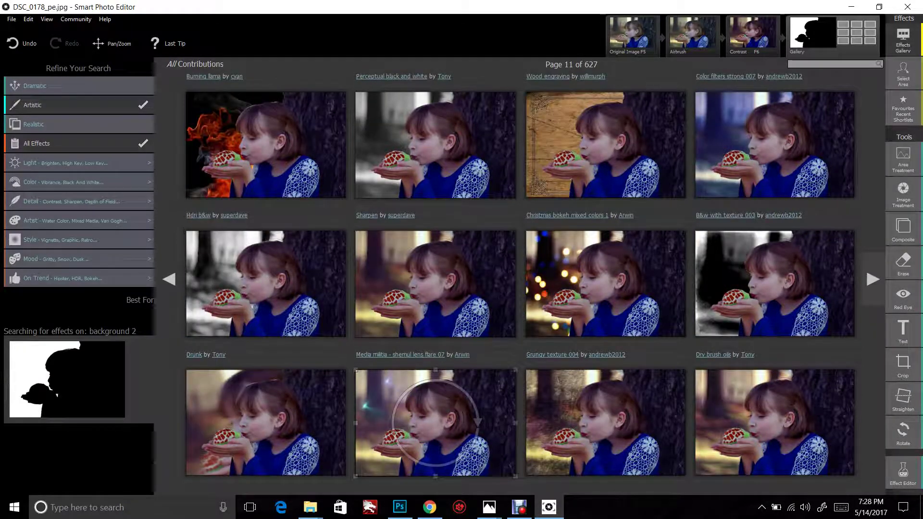
key(Right)
key(Right)
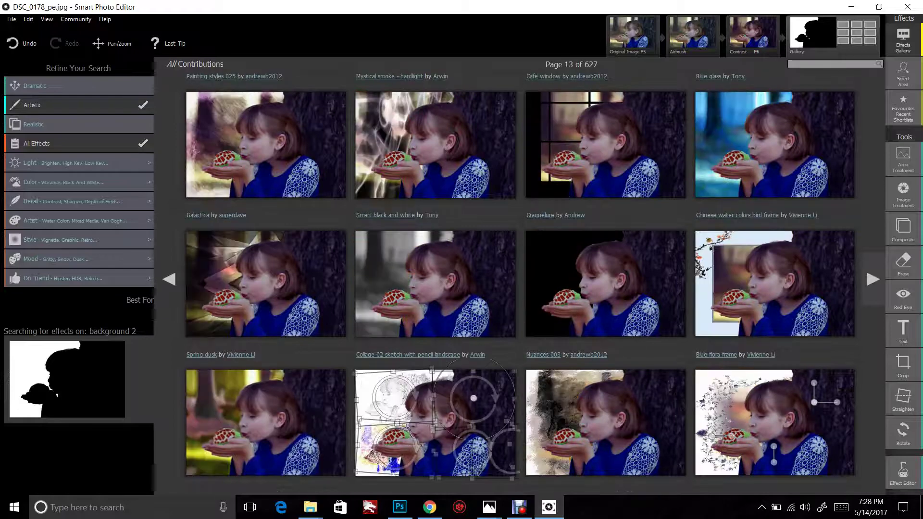
key(Right)
key(Right)
key(Right)
key(Right)
key(Right)
key(Right)
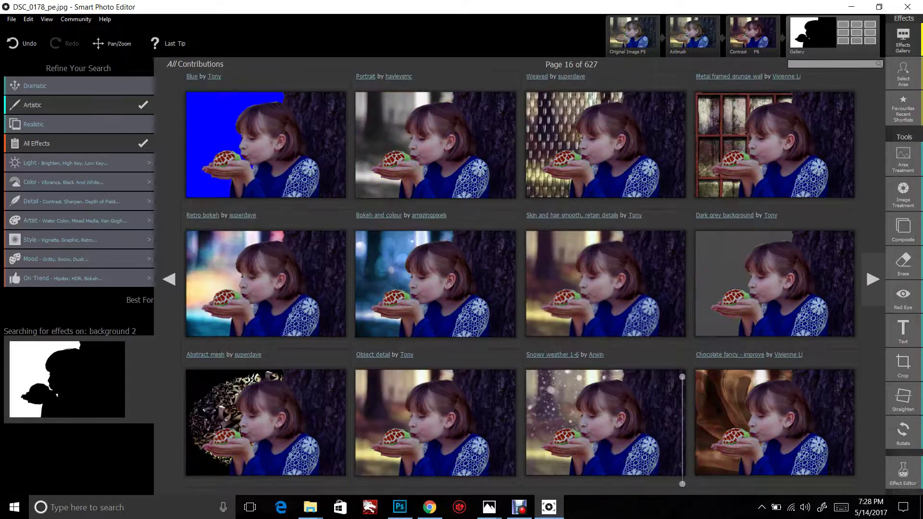
key(Right)
key(Right)
key(Right)
key(Right)
key(Right)
key(Right)
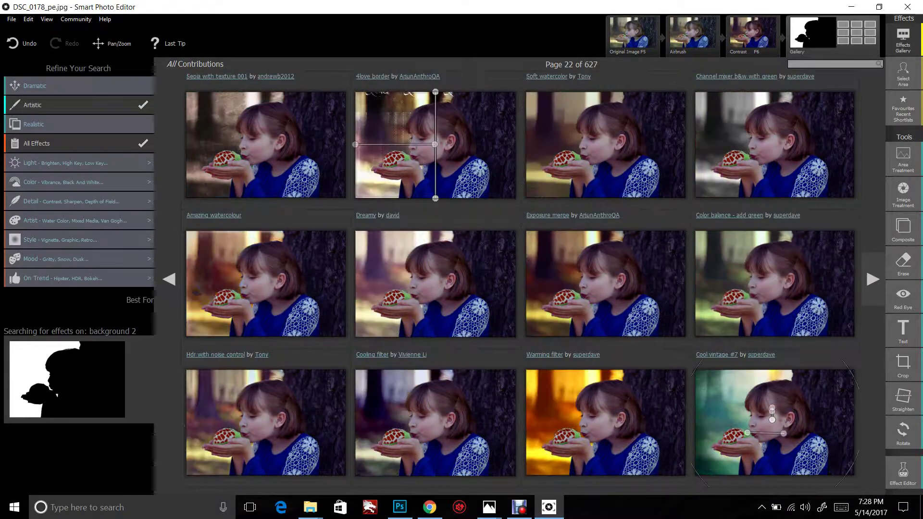
key(Right)
key(Right)
key(Right)
key(Right)
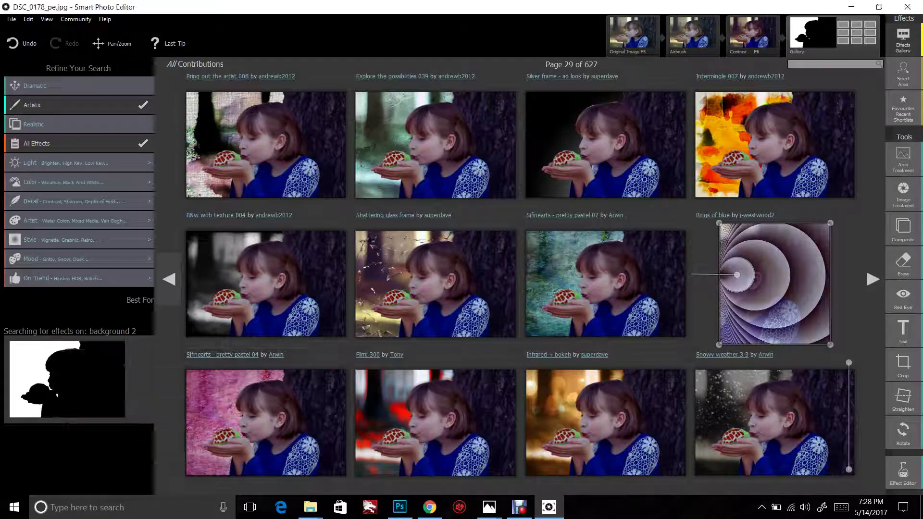
- Step back to Page 6 and preview Pinkout by Tony on the background
key(Left)
key(Left)
key(Left)
key(Left)
key(Left)
key(Left)
key(Left)
key(Left)
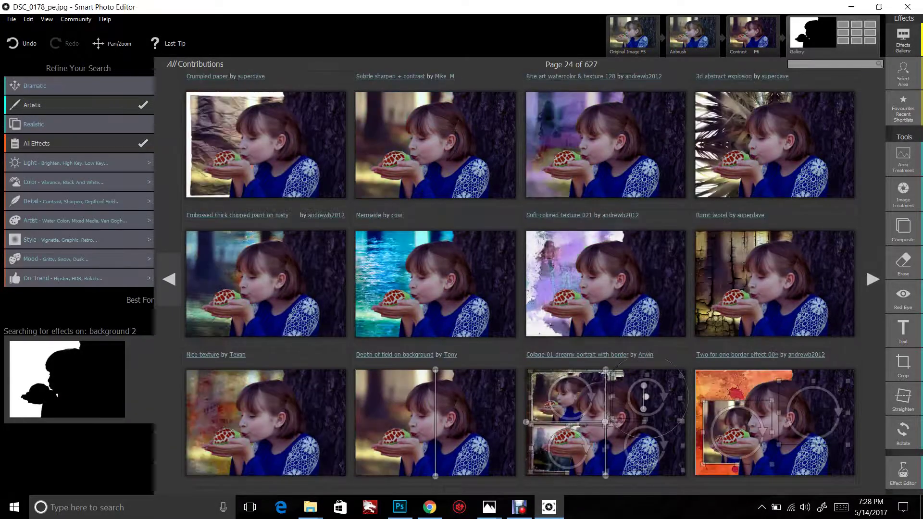
key(Left)
key(Left)
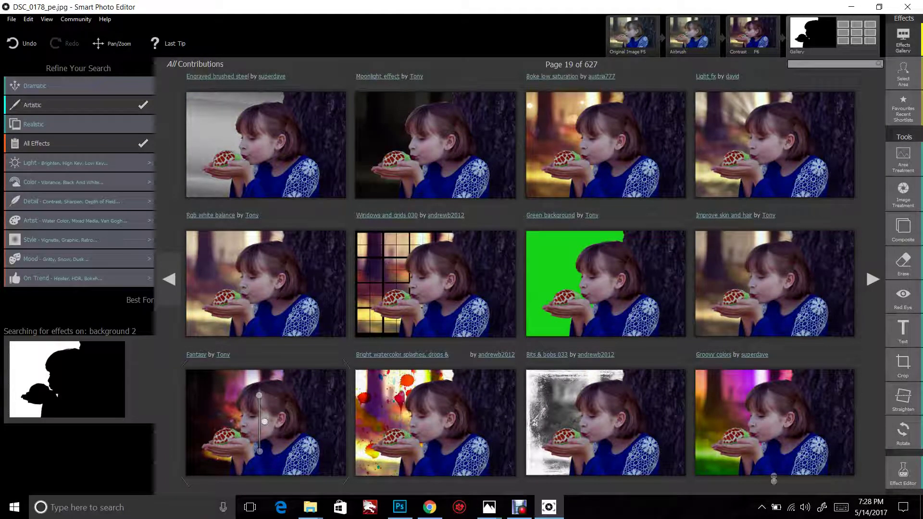
key(Left)
key(Left)
key(Left)
key(Left)
key(Left)
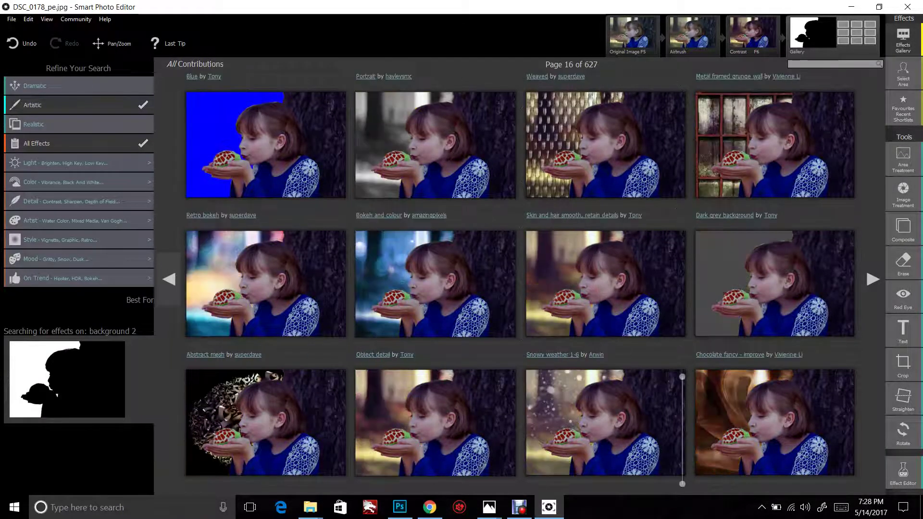
key(Left)
key(Left)
key(Left)
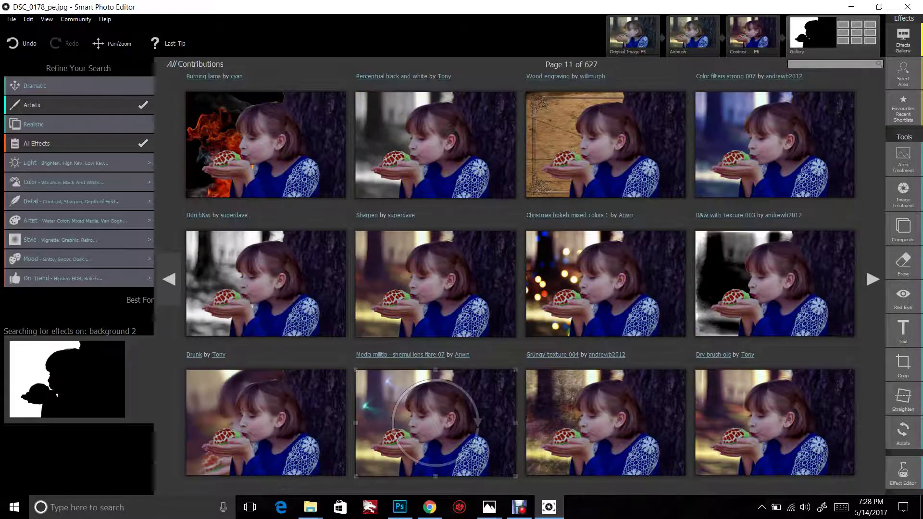
key(Left)
key(Left)
key(Left)
key(Left)
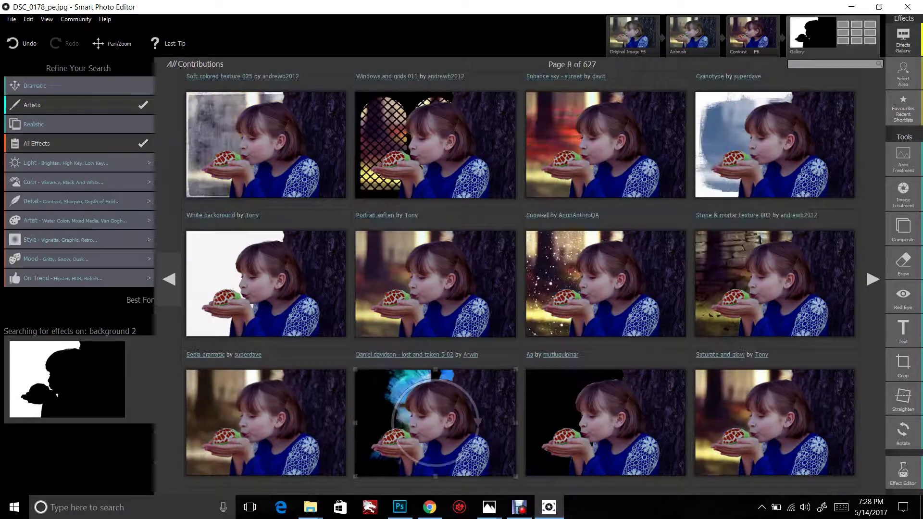
key(Left)
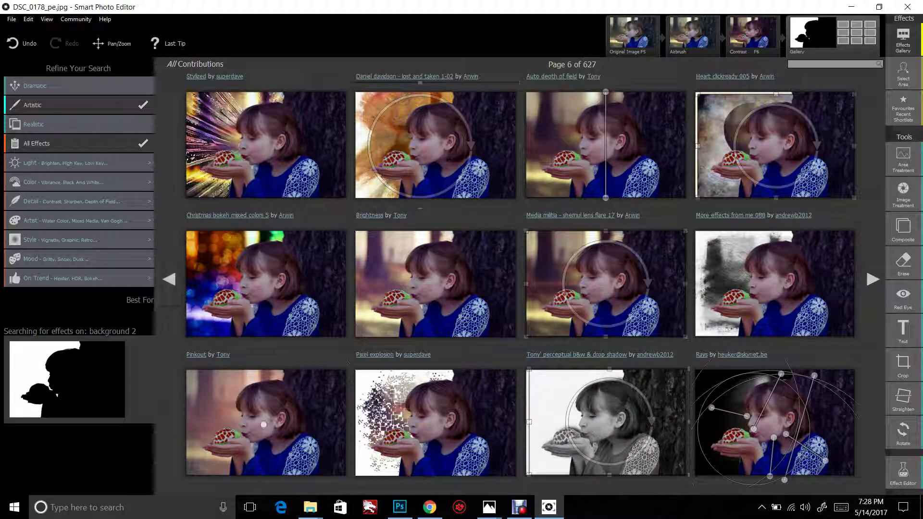
click(264, 424)
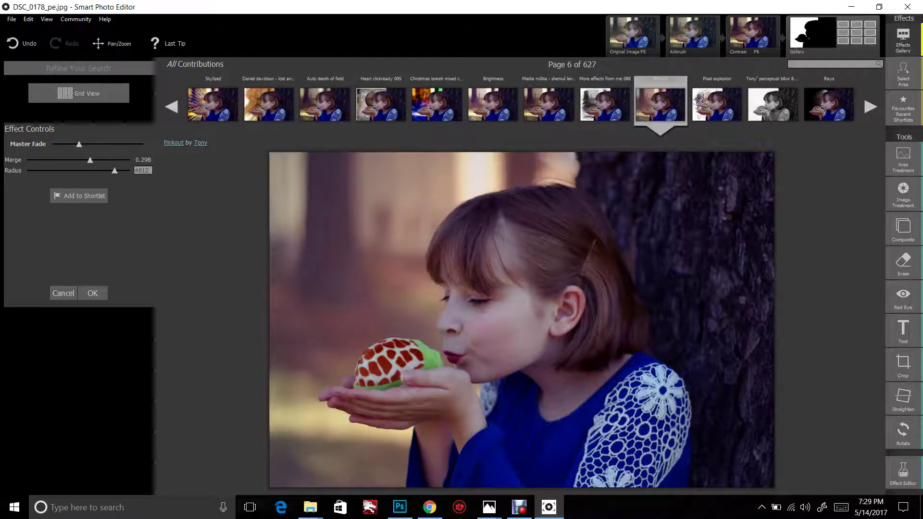
- Apply Pinkout to the background with Merge 0.298 and Radius 4012, then add an Image Treatment step
key(Return)
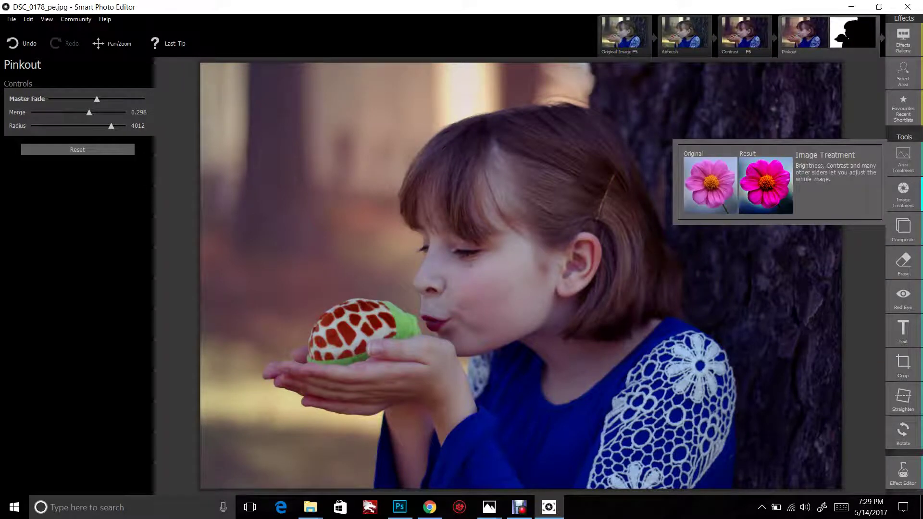
click(903, 192)
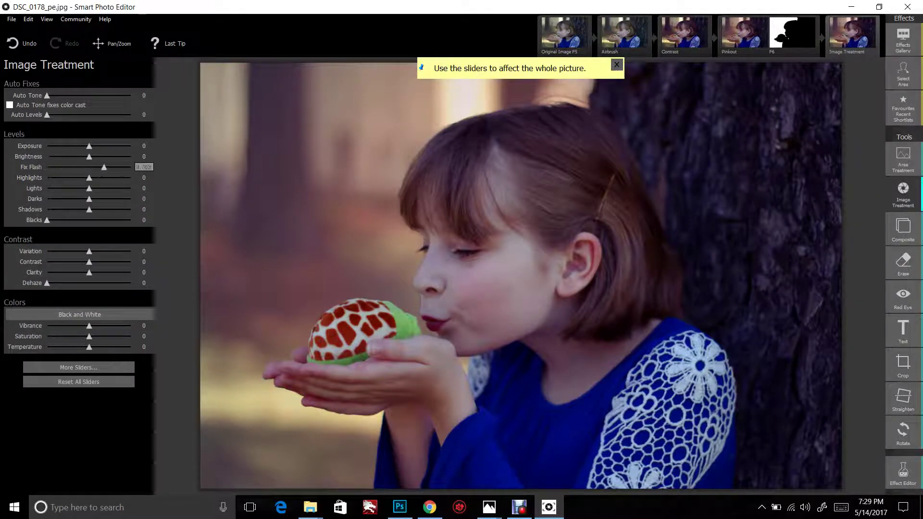
- Set Image Treatment Fix Flash 0.000, Brightness -0.027, Exposure 0.001, Contrast 0.242, Vibrance 0.084
mouse_move(144, 166)
mouse_down()
mouse_move(130, 167)
mouse_move(157, 156)
mouse_move(143, 156)
mouse_up()
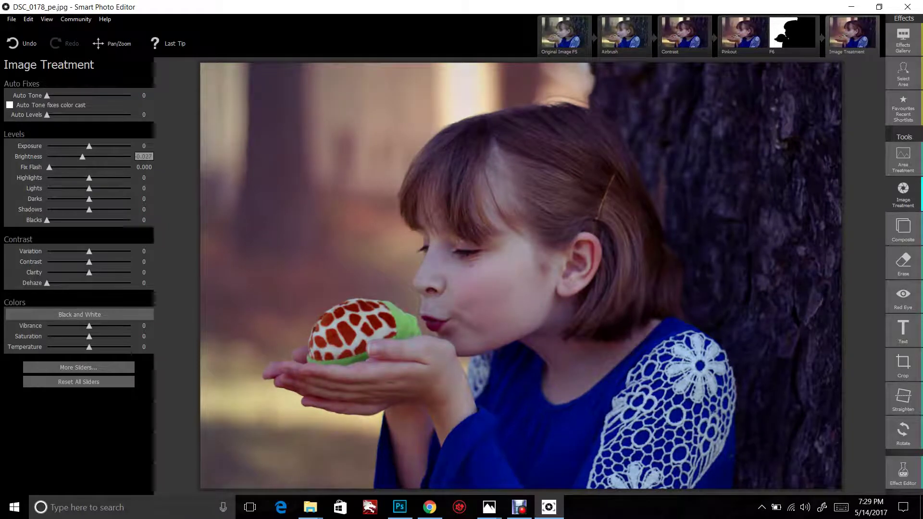
drag(143, 145, 144, 145)
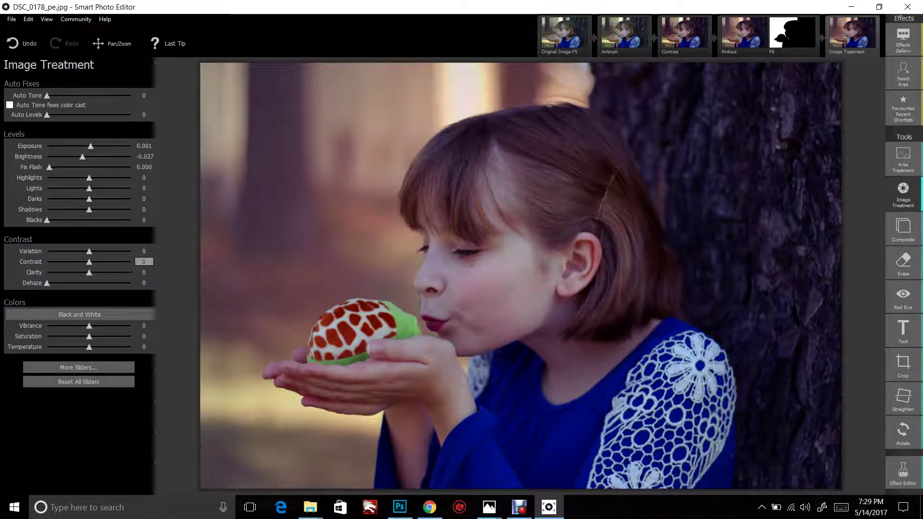
mouse_move(89, 261)
mouse_down()
mouse_move(110, 262)
mouse_move(102, 262)
mouse_up()
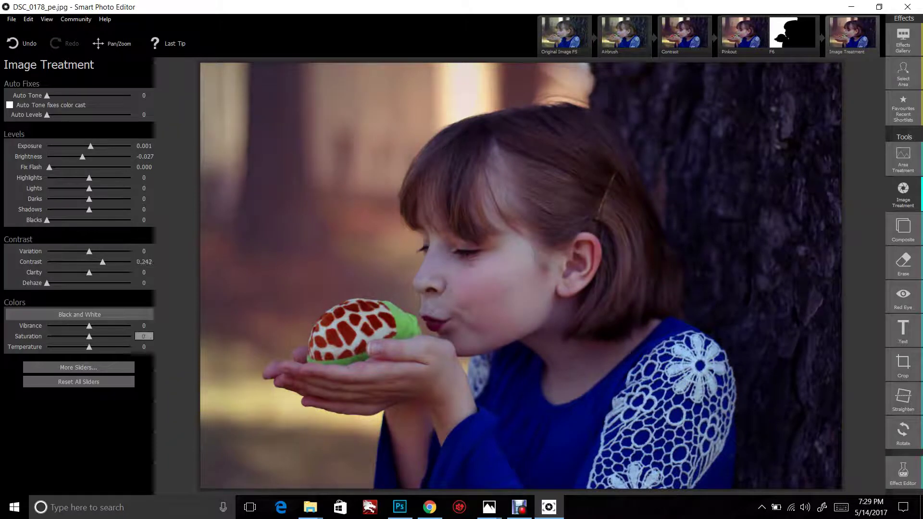
mouse_move(89, 326)
mouse_down()
mouse_move(116, 325)
mouse_move(104, 326)
mouse_up()
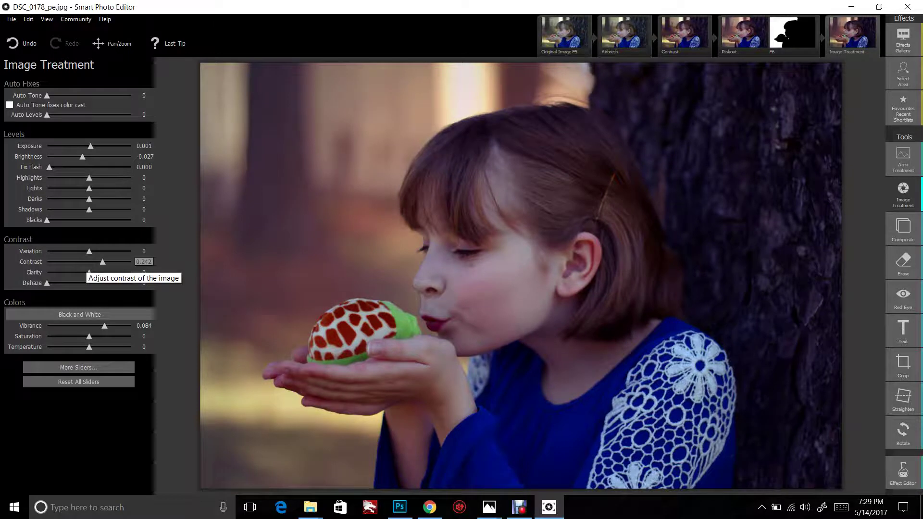
key(shift+Tab)
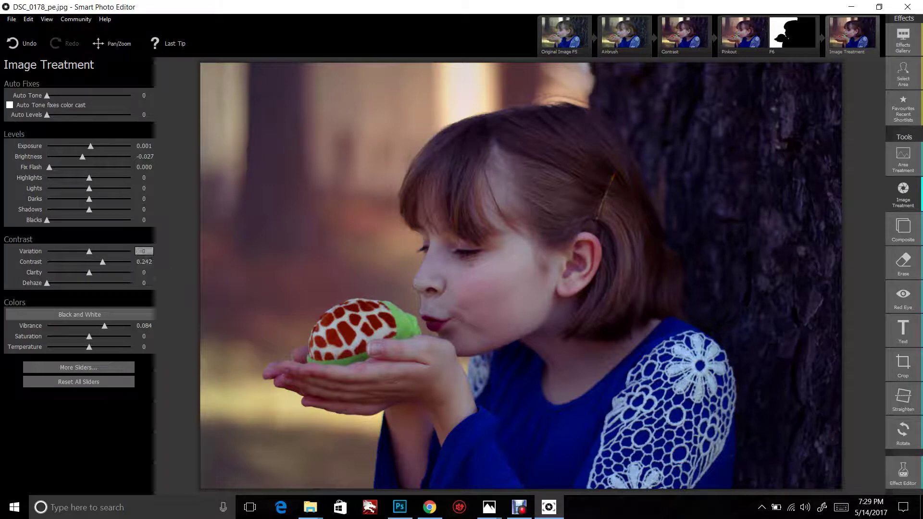